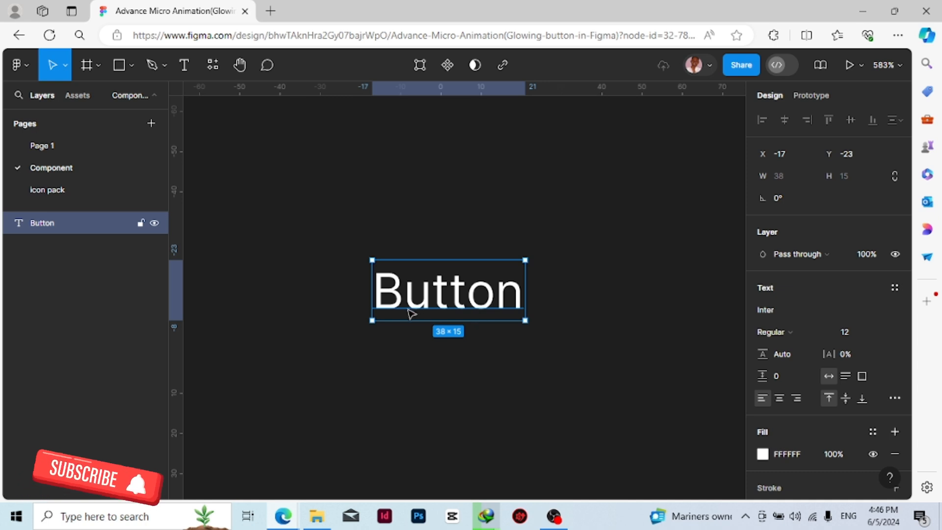
Step: Wrap the Button text in an auto layout frame
left_click(447, 333)
left_click(439, 315)
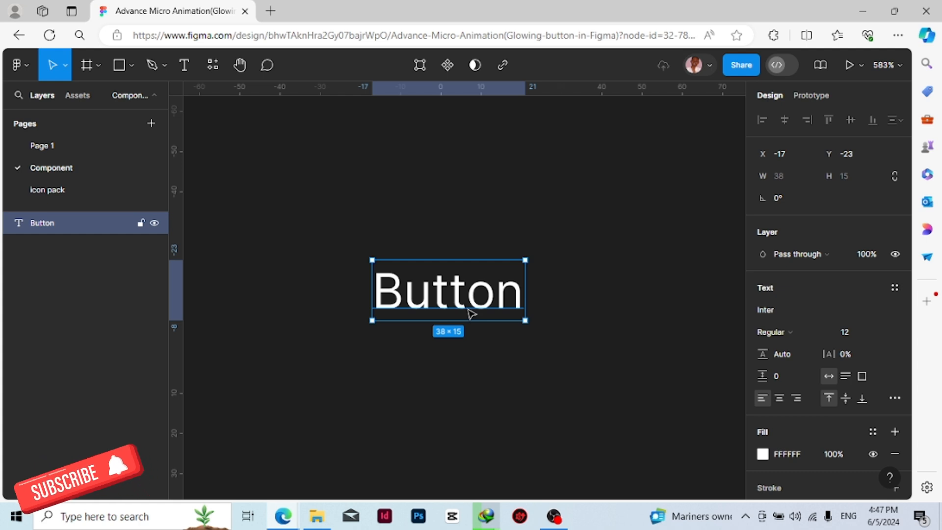
key("shift+a")
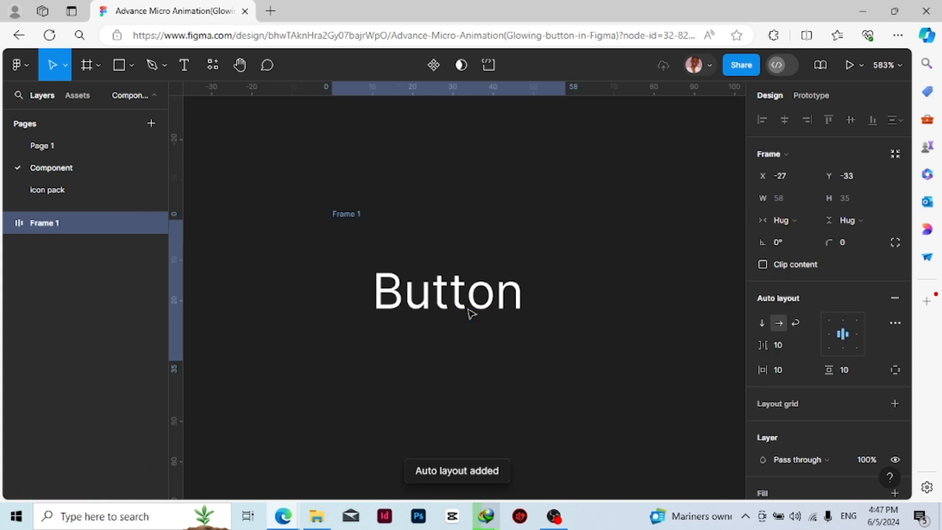
left_click(442, 314)
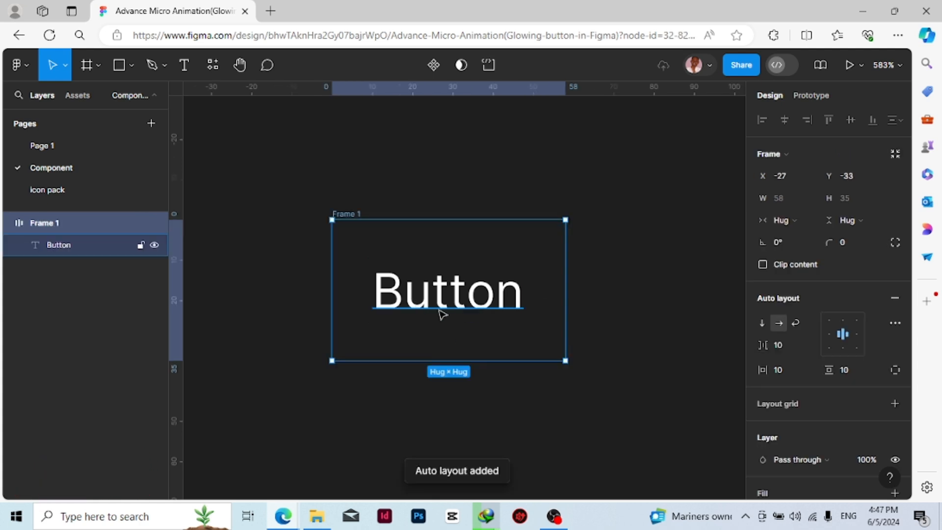
Step: Set the auto layout frame's horizontal padding to 40 and its vertical padding to 16
left_click(399, 252)
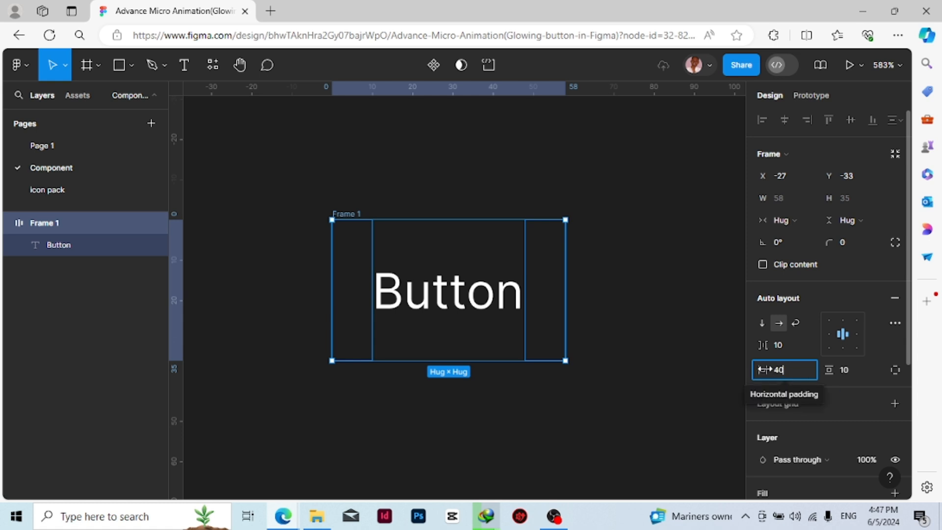
key("Return")
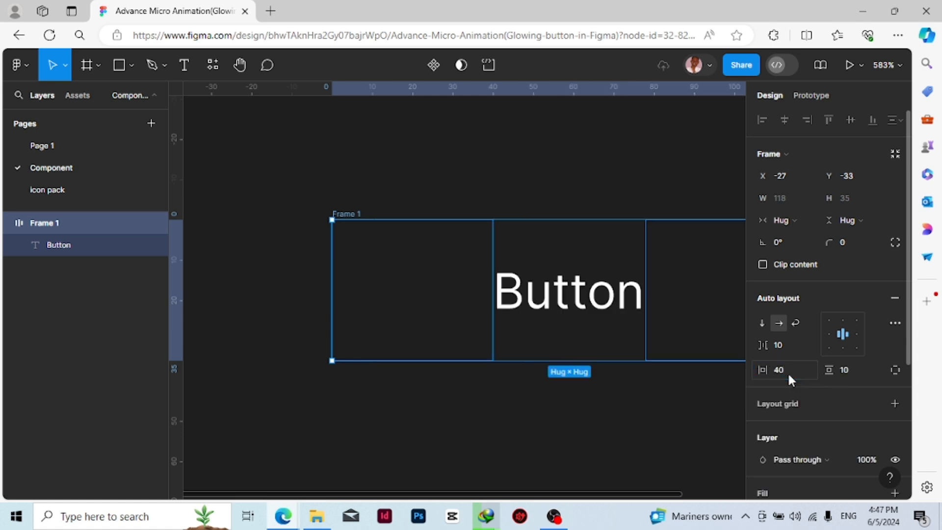
left_click(846, 370)
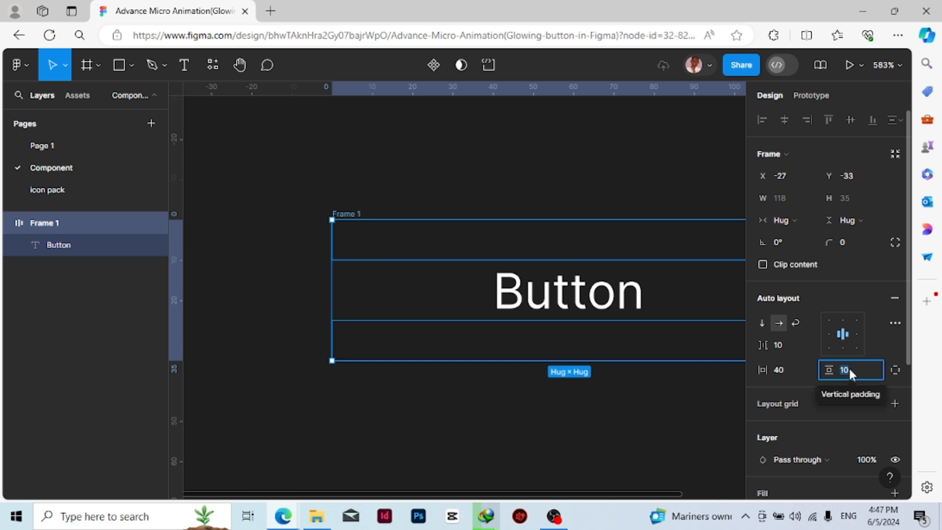
type("16")
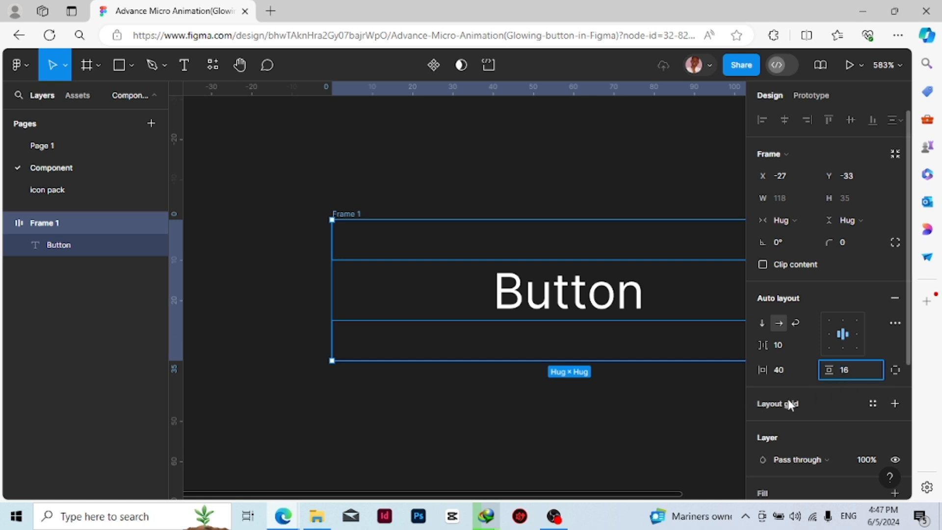
left_click(644, 440)
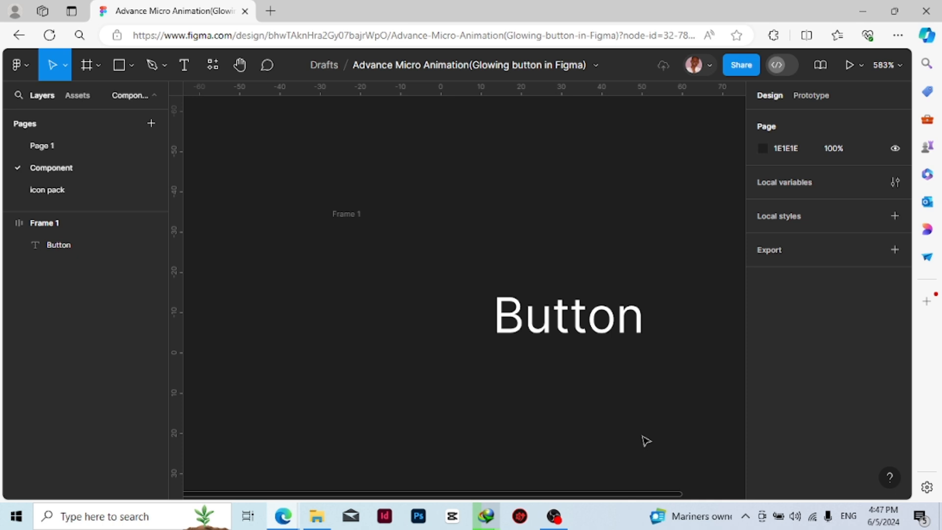
Step: Round the button frame with a corner radius of 100
left_click(549, 328)
left_click(532, 375)
scroll(638, 445, "down", 3)
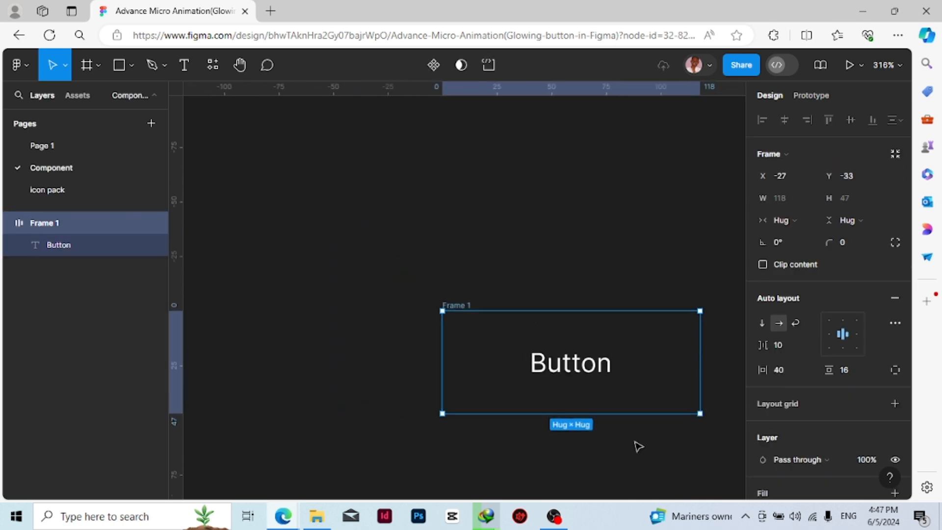
scroll(638, 445, "right", 3)
scroll(492, 446, "up", 3)
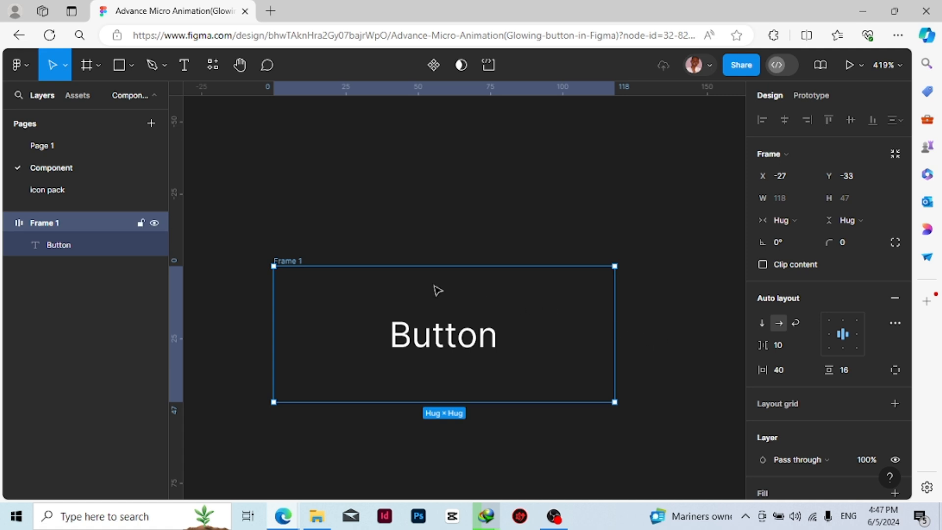
scroll(455, 314, "down", 1)
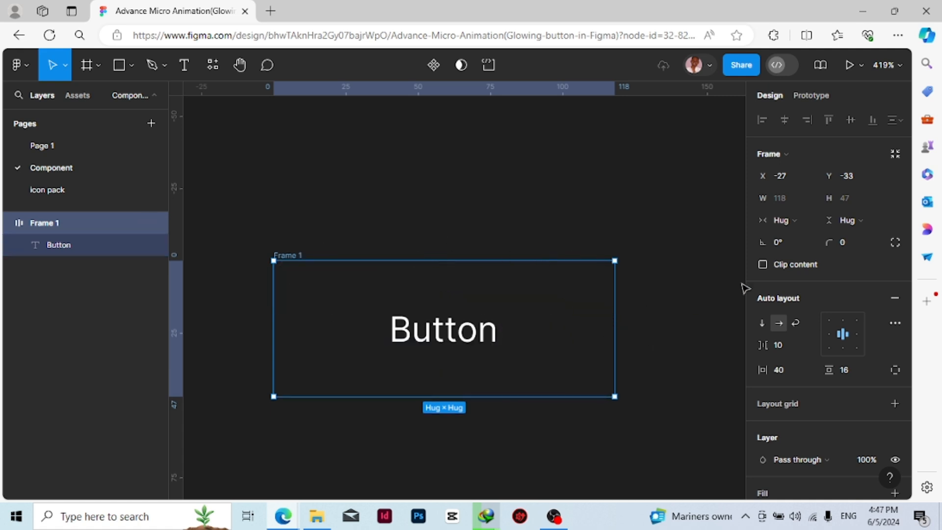
left_click(848, 243)
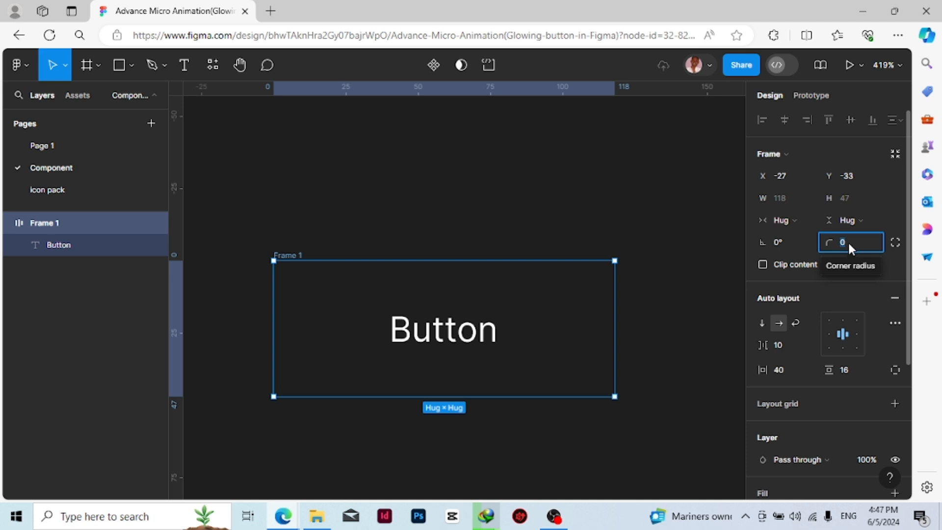
type("100")
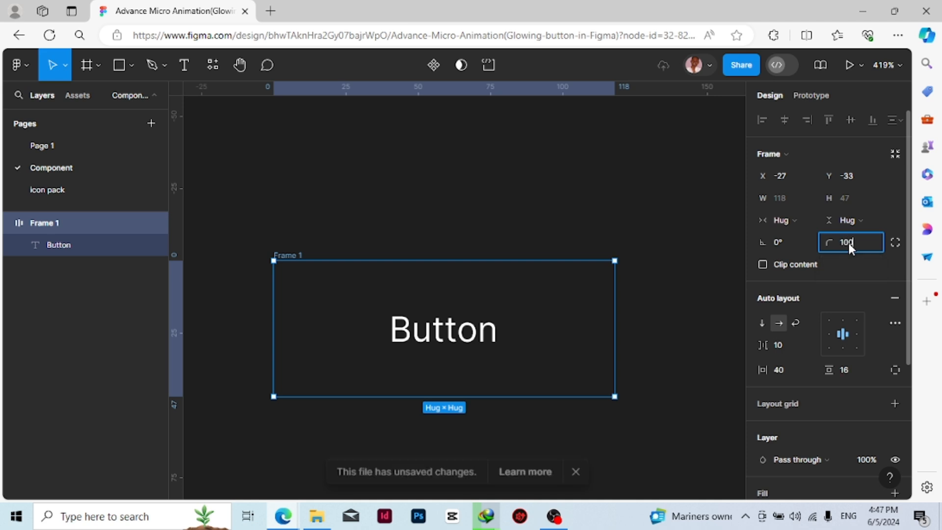
key("Return")
Step: Add a stroke to the button frame and colour it bright magenta, DB00FF
scroll(853, 290, "down", 4)
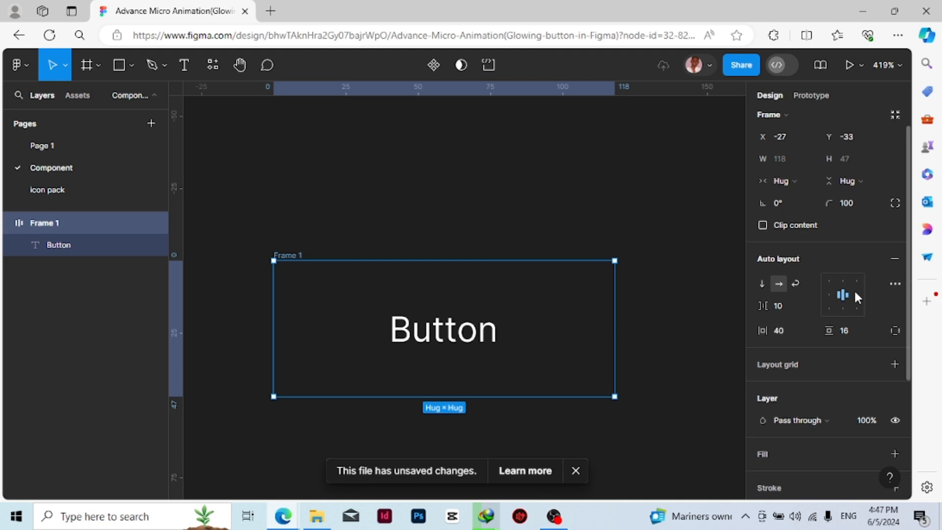
left_click(894, 324)
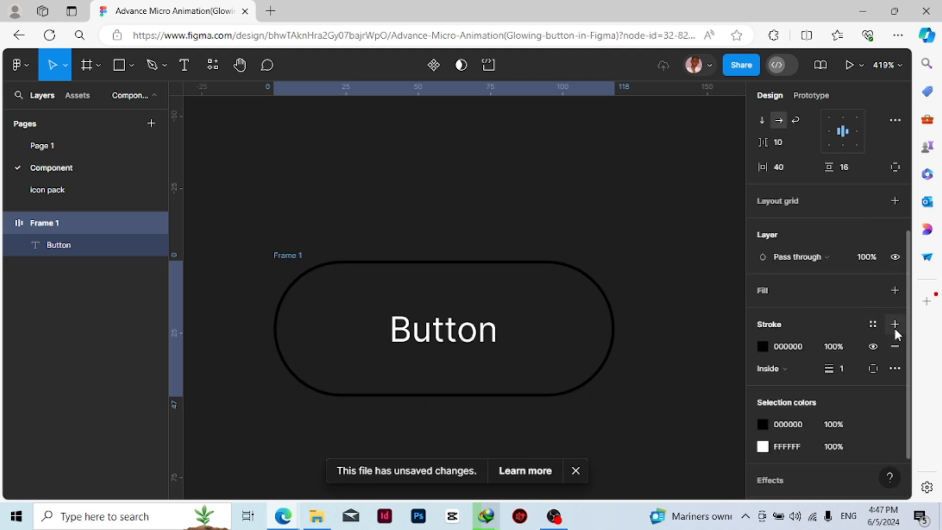
scroll(769, 329, "down", 2)
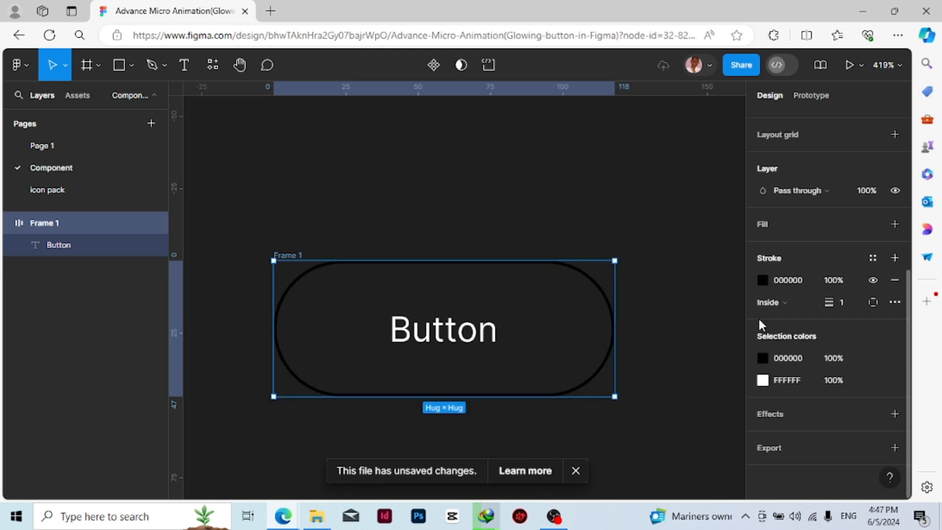
left_click(761, 279)
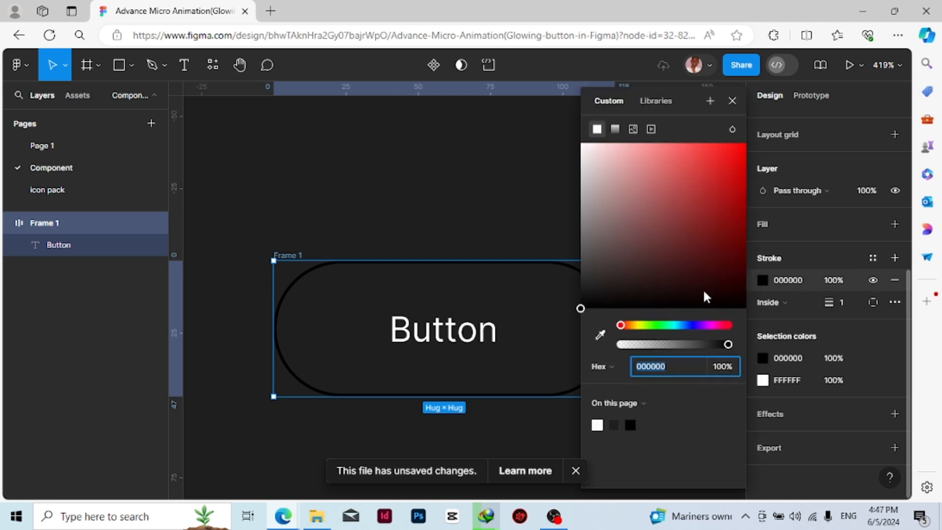
left_click(707, 326)
left_click_drag(736, 167, 746, 143)
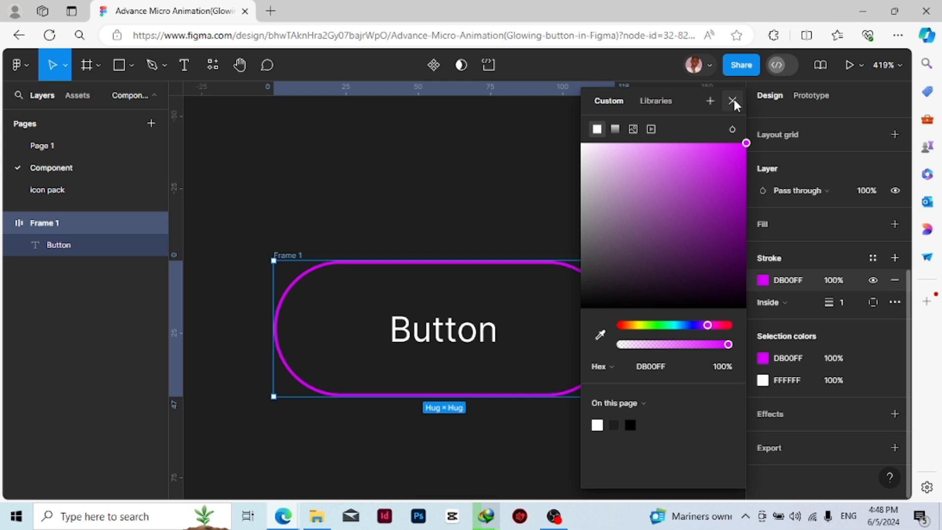
left_click(732, 100)
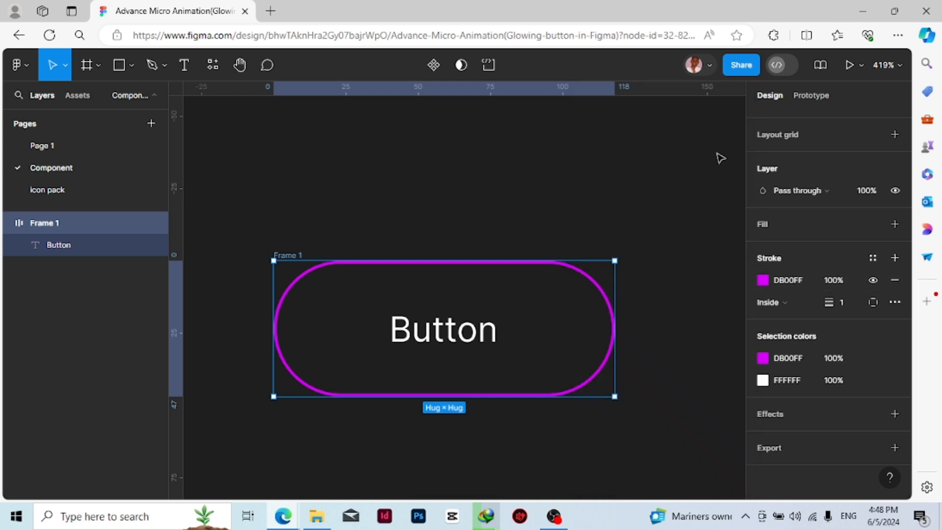
Step: Set the button frame's stroke weight to 2
left_click(630, 303)
left_click(585, 321)
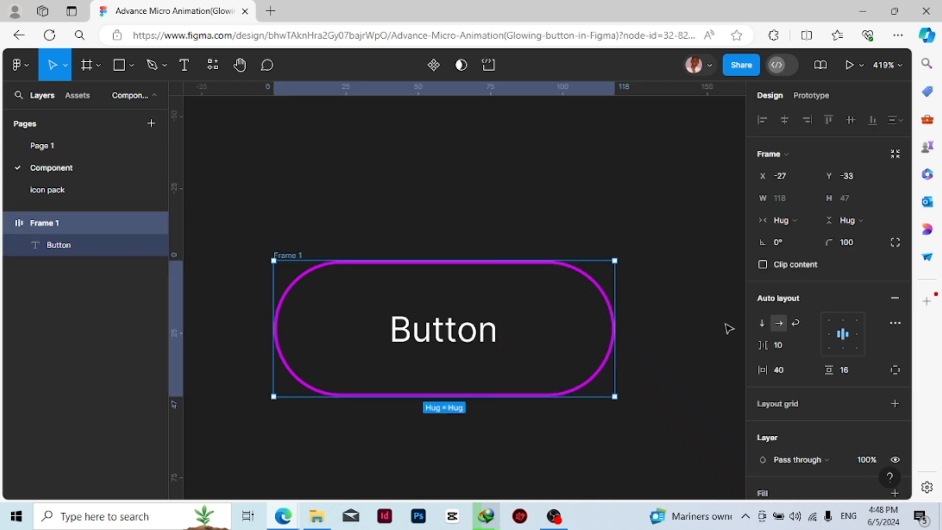
scroll(792, 332, "down", 5)
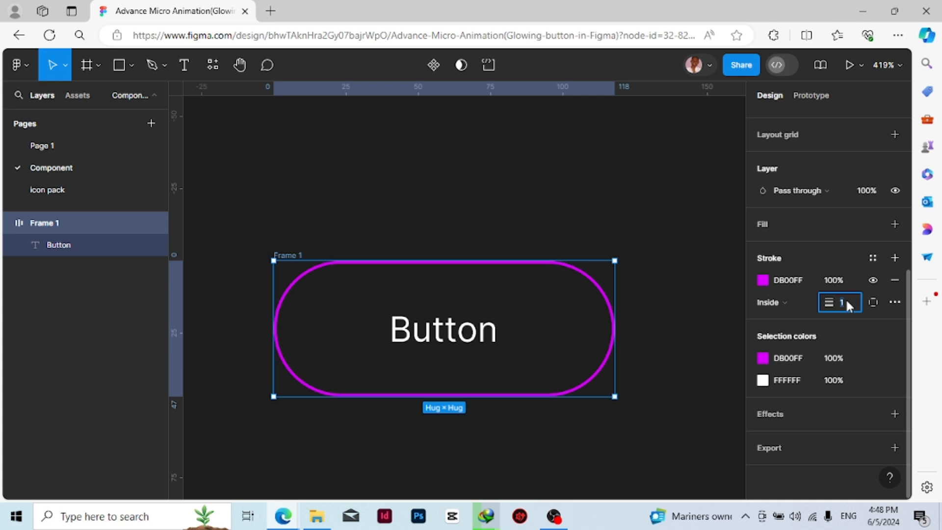
key("Return")
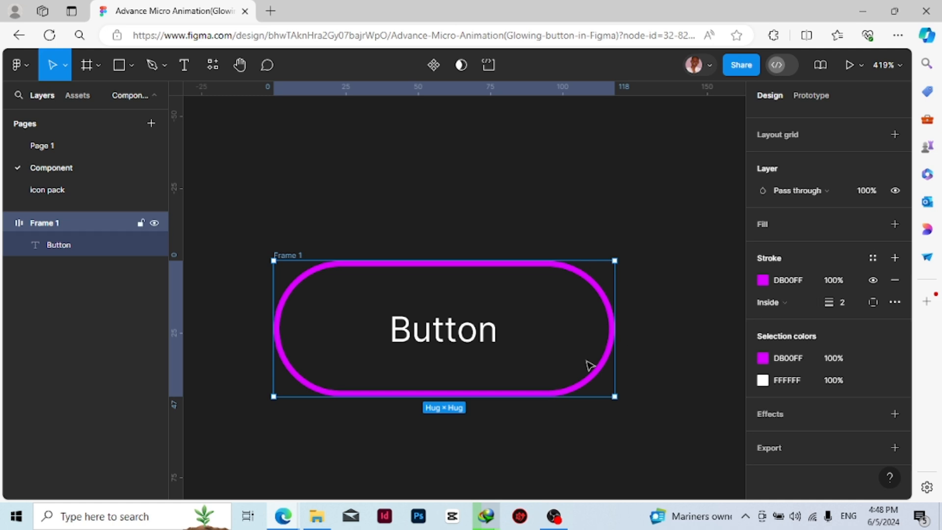
Step: Change the stroke to a linear gradient and move its end point up to the vertical middle of the button
left_click(762, 280)
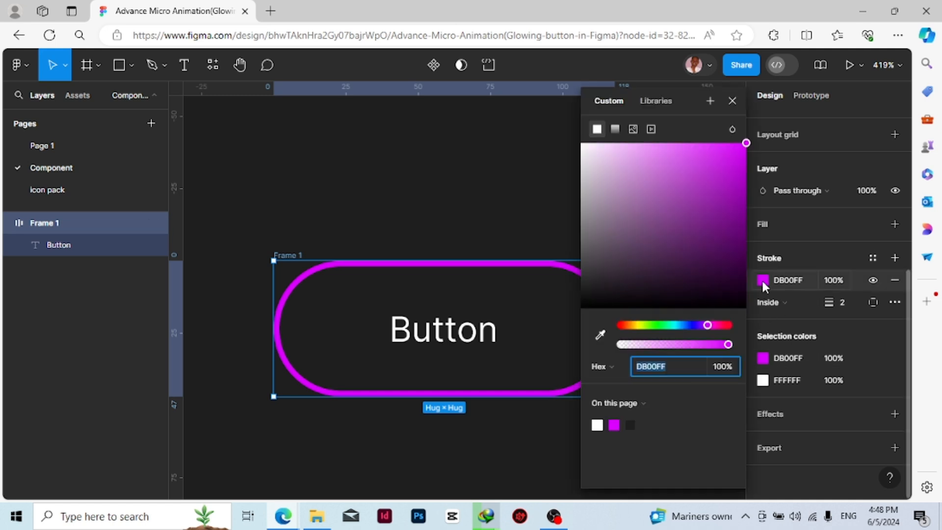
left_click(614, 130)
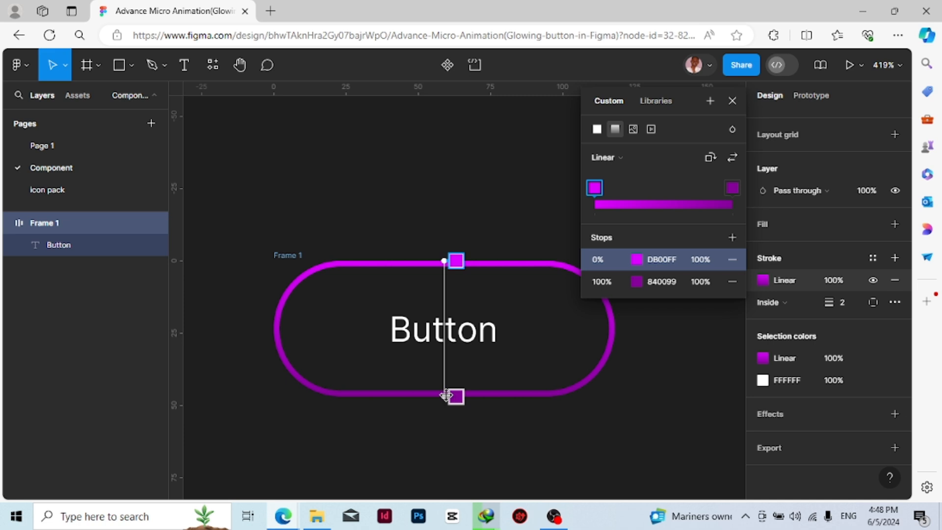
left_click_drag(446, 395, 447, 326)
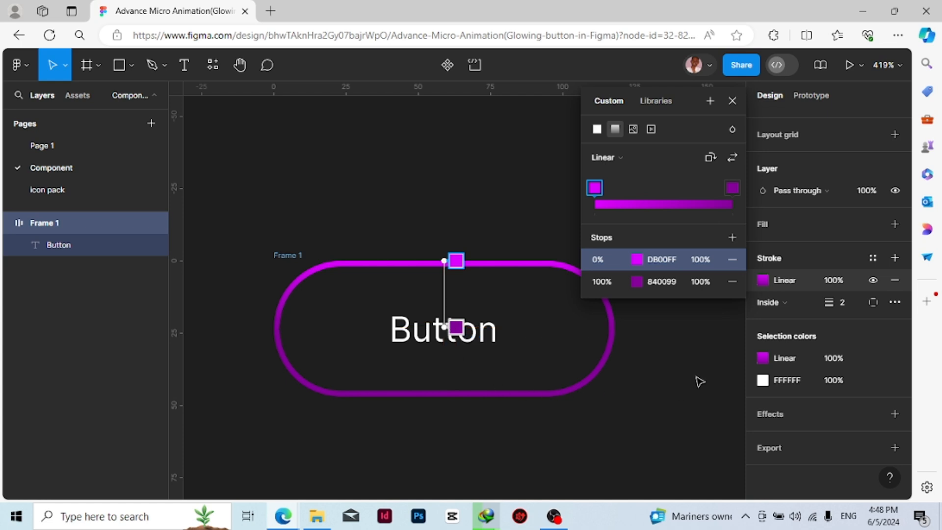
Step: Lower the opacity of the stroke gradient's 100% stop, colour 840099, to 4% so the stroke fades out
left_click(638, 283)
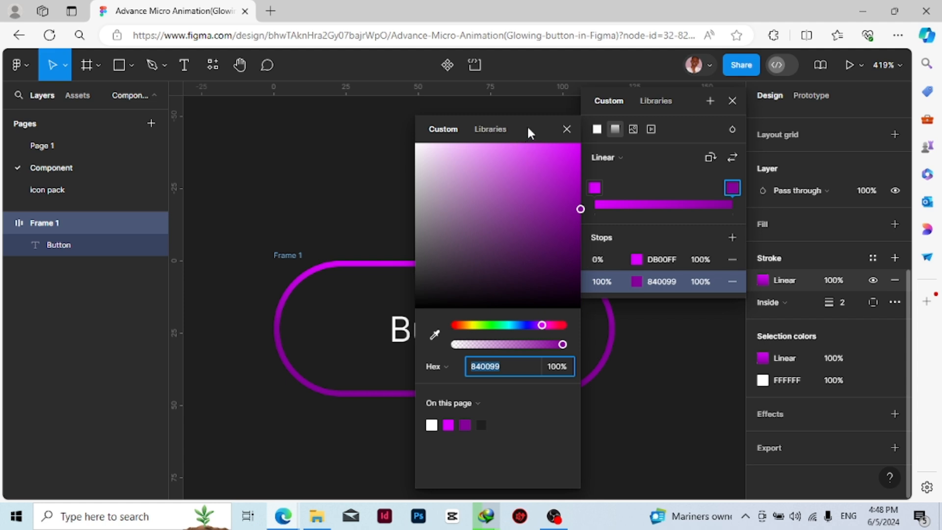
left_click_drag(526, 124, 710, 130)
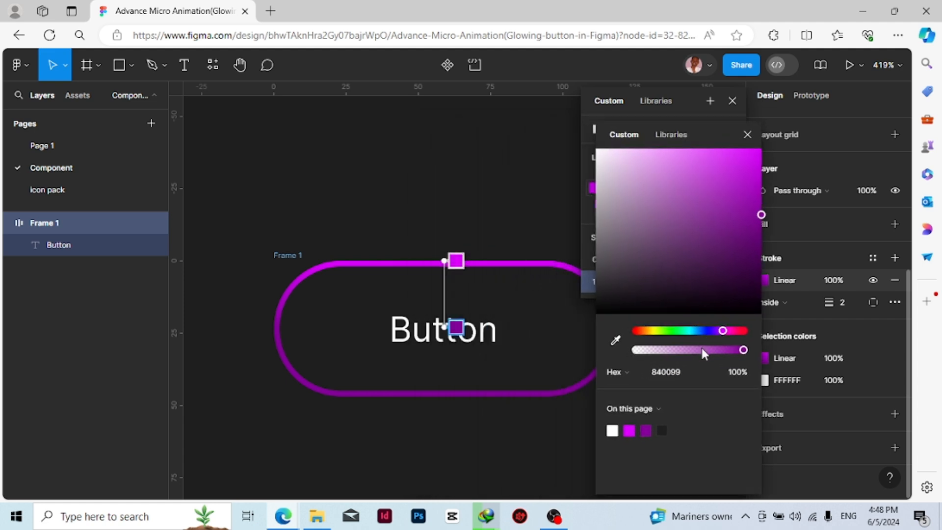
left_click_drag(699, 350, 644, 355)
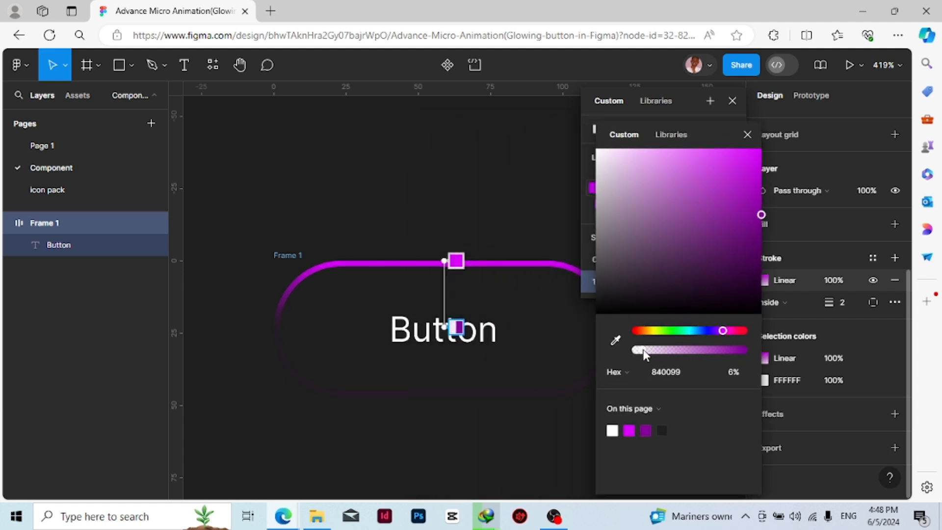
left_click(732, 373)
type("4")
key("Return")
left_click(743, 135)
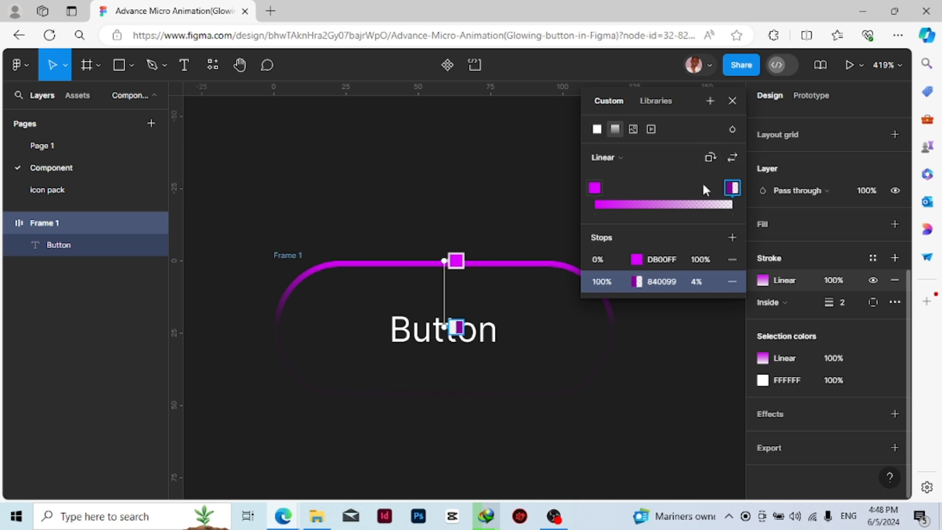
left_click(732, 101)
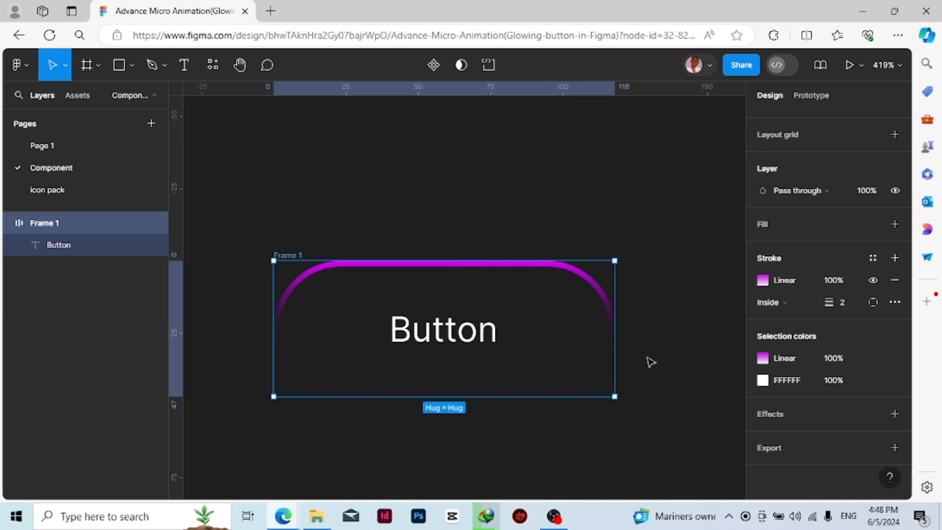
left_click(663, 379)
left_click(589, 366)
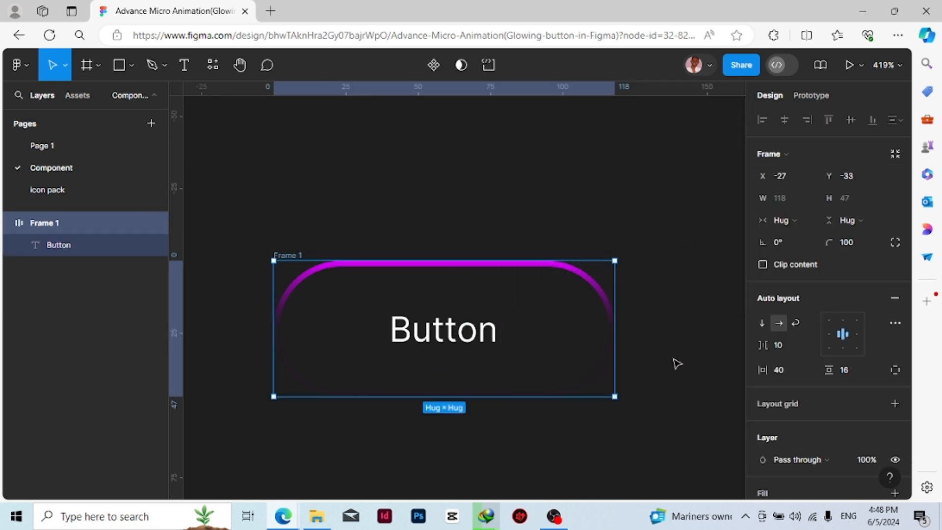
scroll(780, 383, "down", 5)
scroll(781, 382, "down", 1)
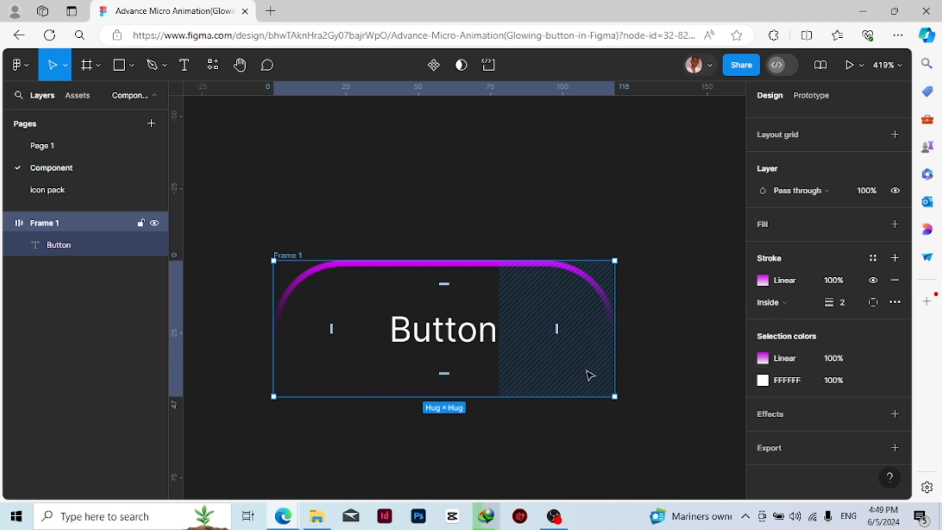
scroll(589, 370, "down", 1)
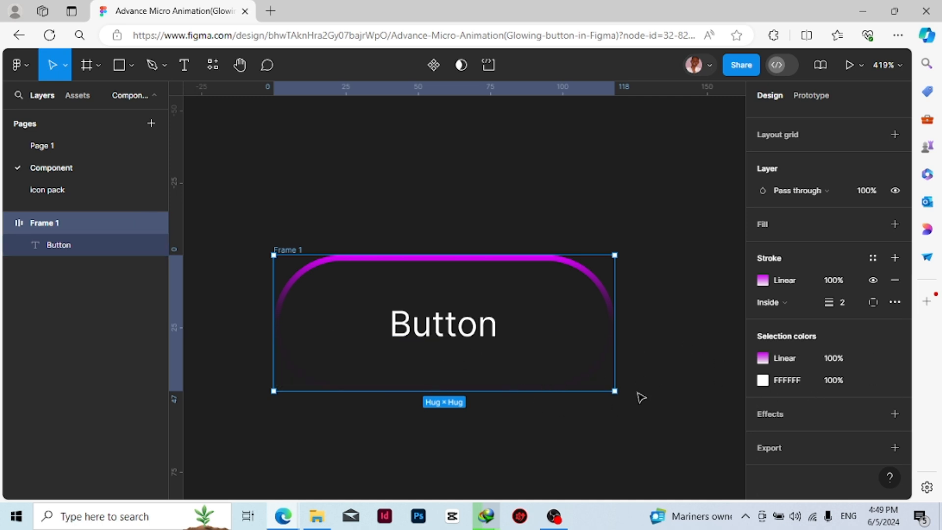
scroll(472, 338, "down", 5, "ctrl")
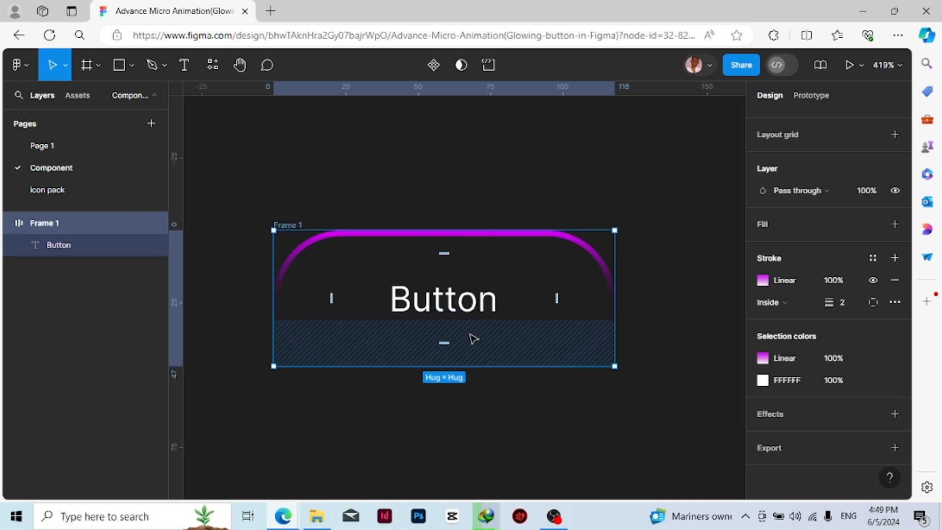
scroll(596, 376, "up", 1)
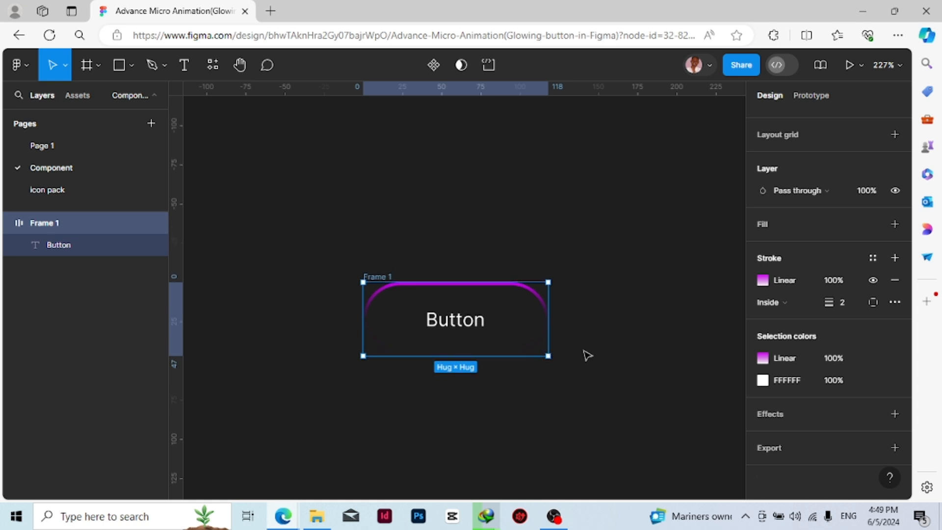
Step: Rename the button frame as Button 1
scroll(469, 338, "up", 3, "ctrl")
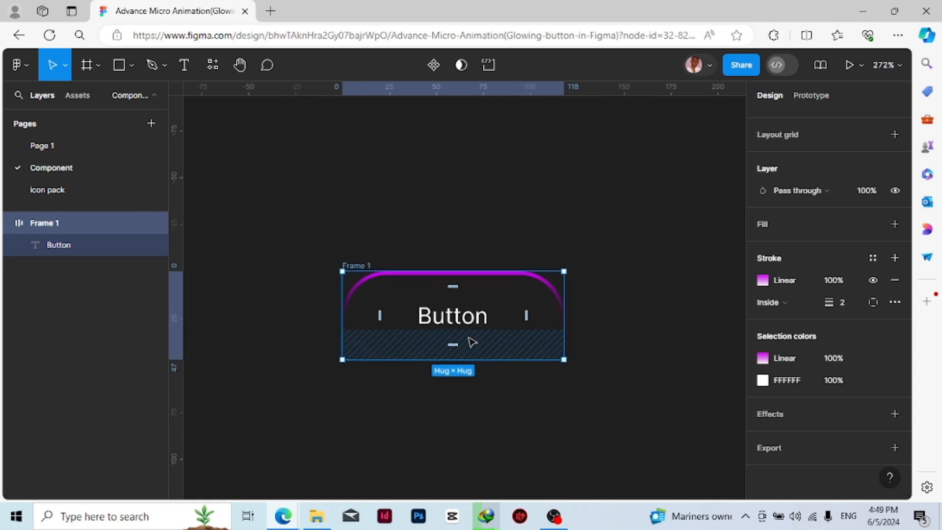
scroll(524, 319, "up", 1, "ctrl")
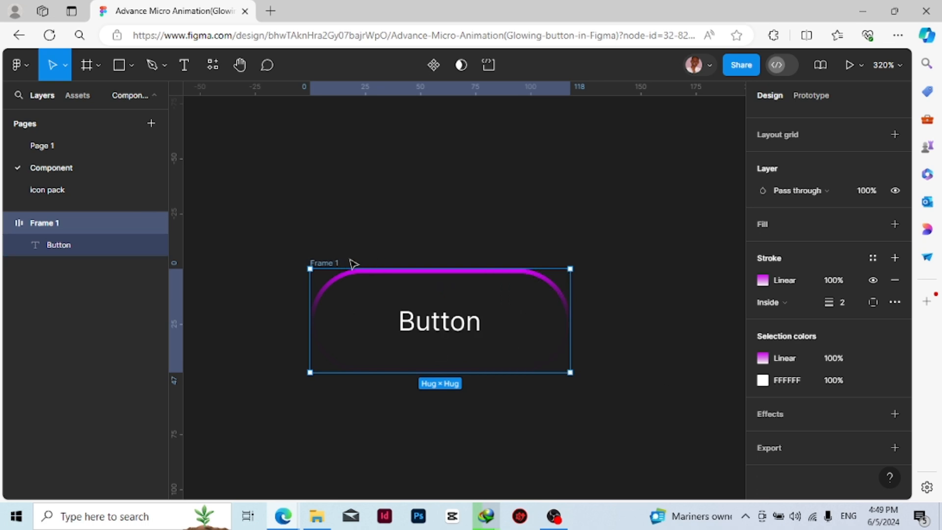
double_click(330, 263)
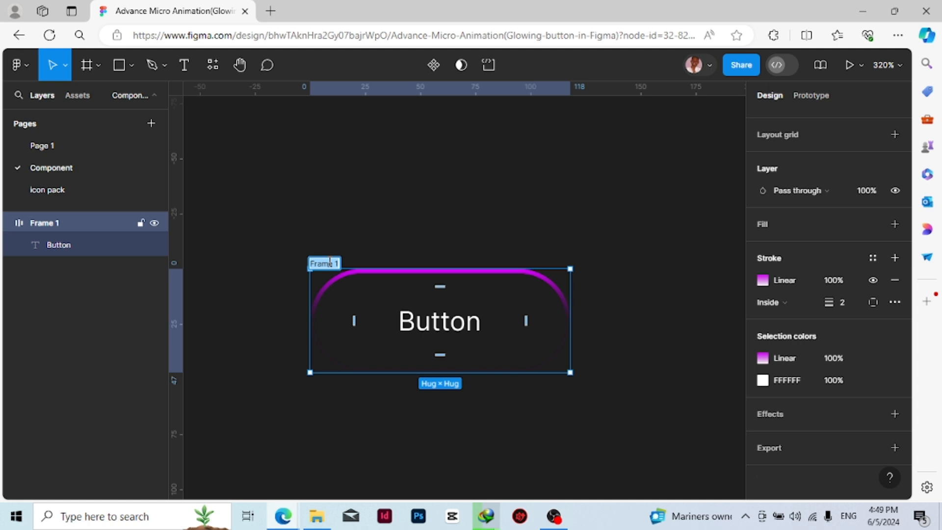
type("Button")
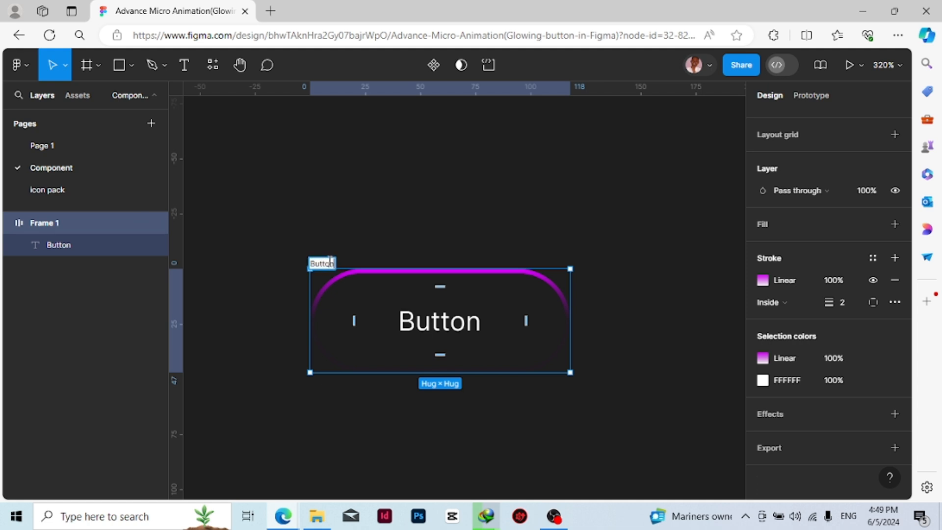
type(" 1")
left_click(484, 251)
left_click(535, 335)
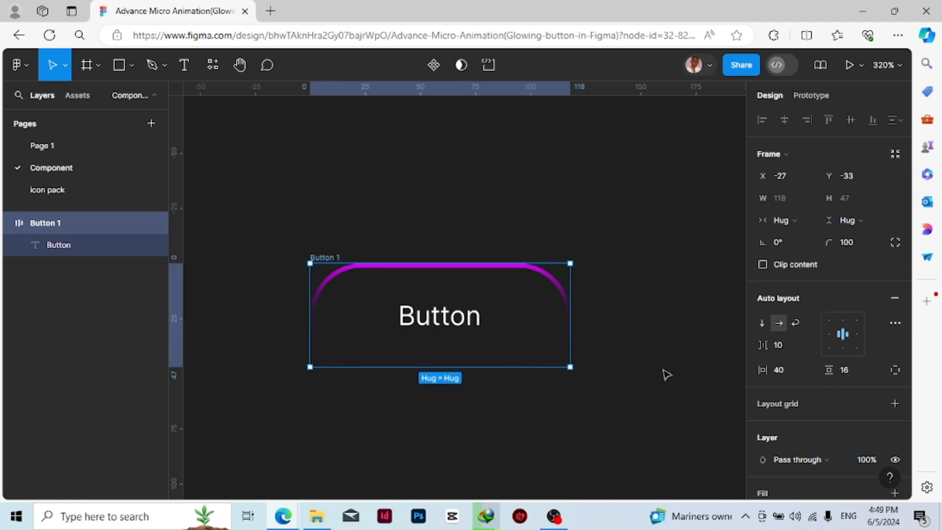
left_click_drag(665, 374, 597, 357)
left_click(579, 328)
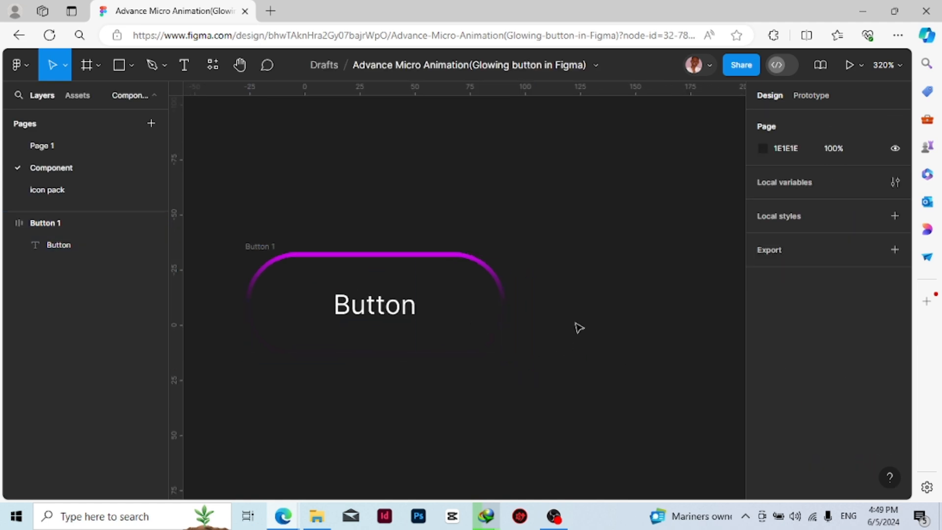
left_click(476, 309)
left_click_drag(599, 325, 675, 325)
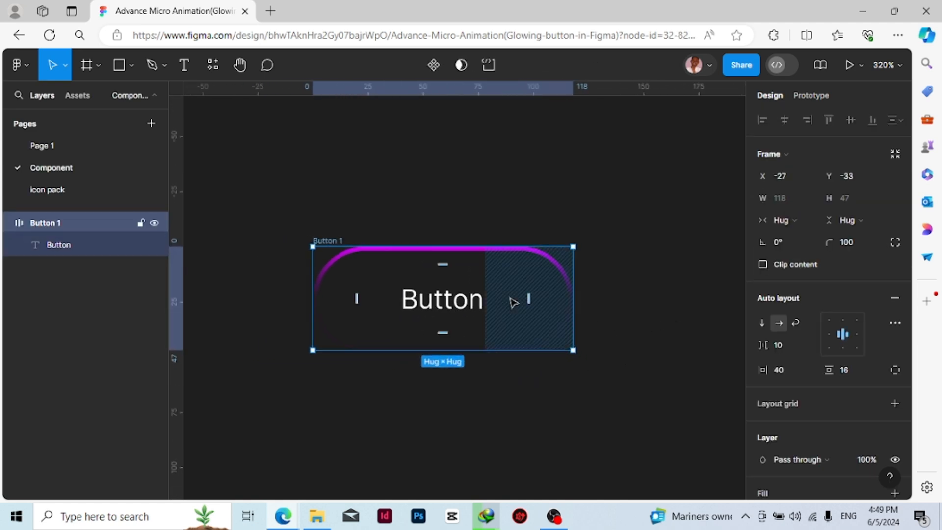
left_click(511, 381)
left_click(454, 321)
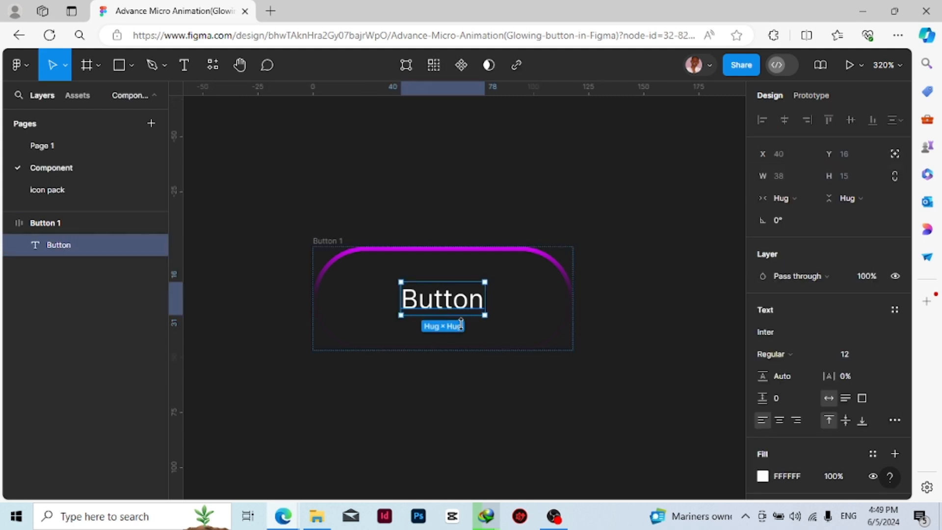
Step: Duplicate the Button 1 frame three times to its right, forming a level row of four buttons spaced 14 apart
left_click(481, 255)
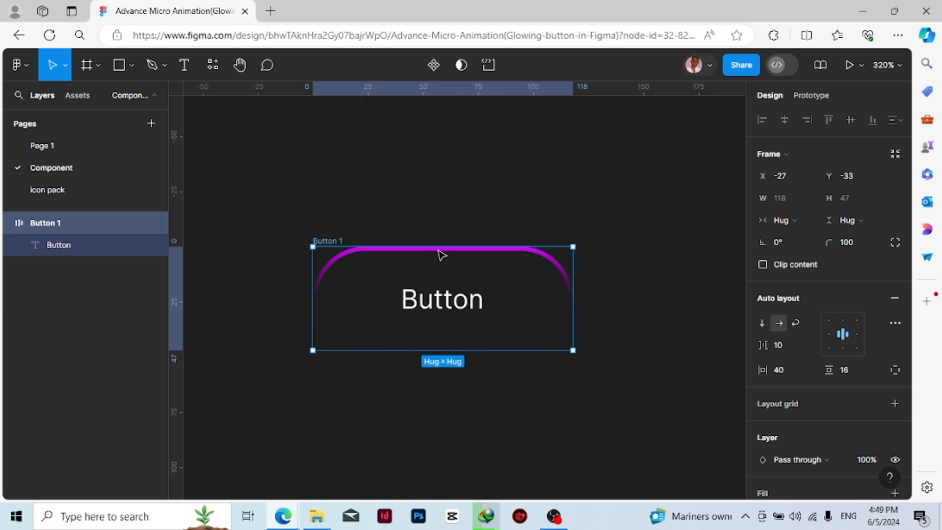
scroll(439, 273, "down", 1)
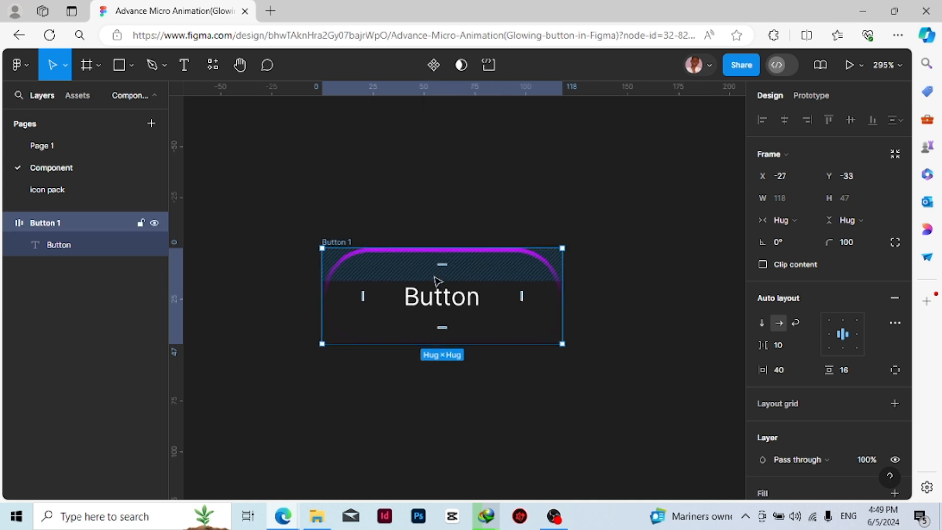
scroll(436, 280, "down", 3)
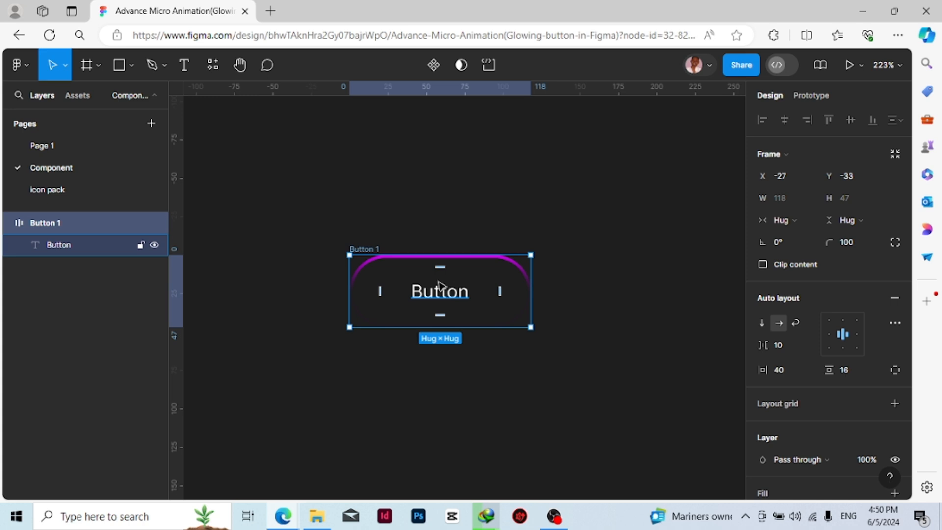
left_click_drag(440, 285, 643, 284)
left_click_drag(669, 403, 581, 410)
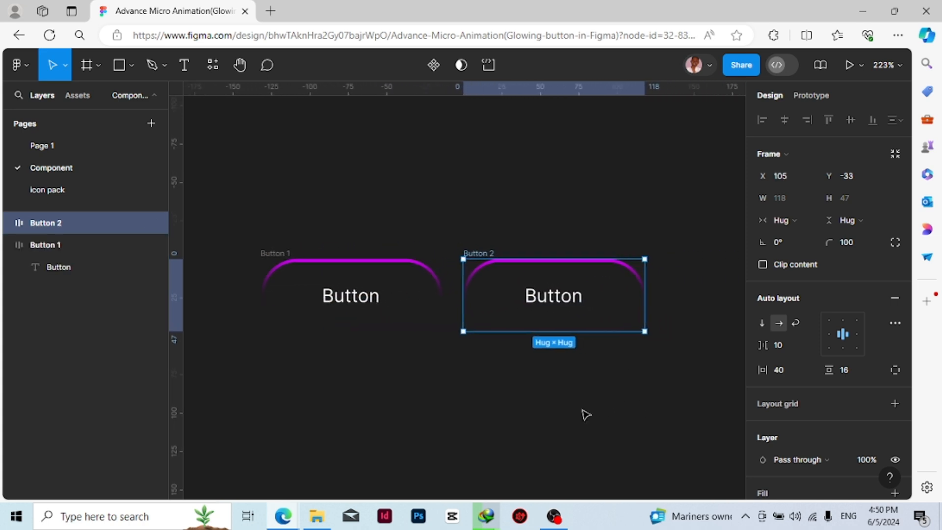
left_click_drag(558, 299, 594, 305)
scroll(577, 389, "down", 3)
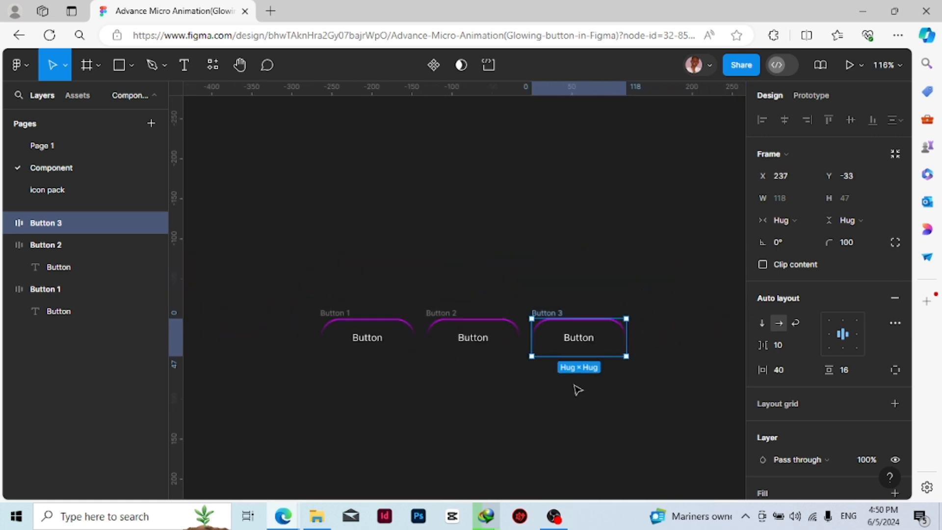
left_click_drag(582, 338, 701, 338)
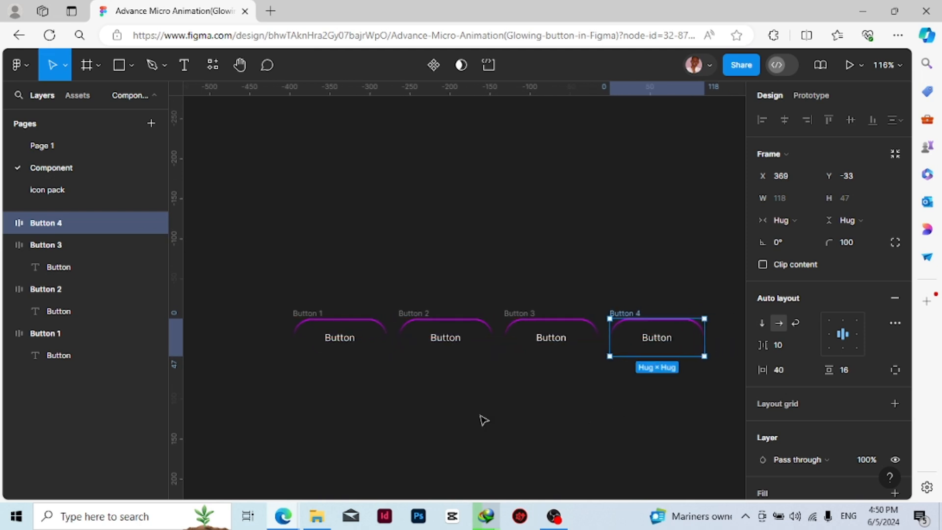
Step: Select all four button frames and combine them into a component set
left_click(433, 419)
scroll(428, 418, "down", 3)
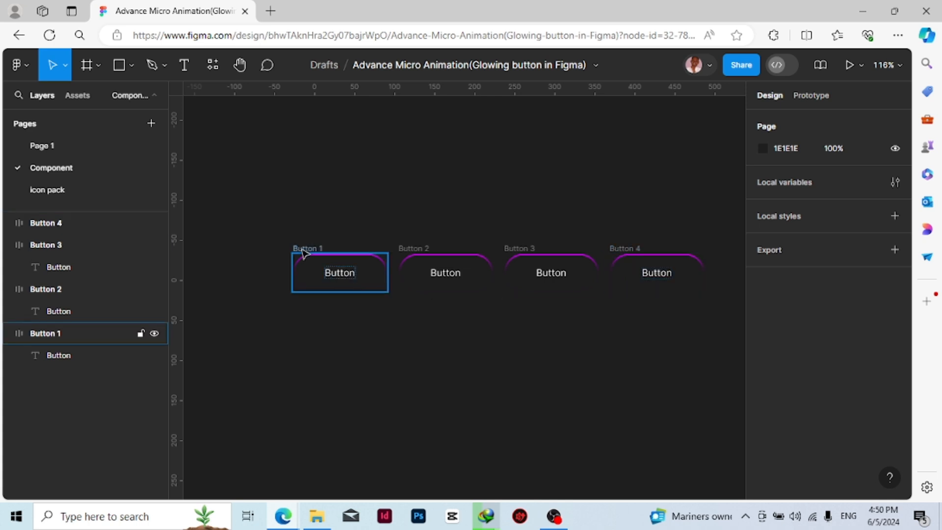
left_click_drag(269, 222, 425, 290)
left_click_drag(514, 309, 738, 328)
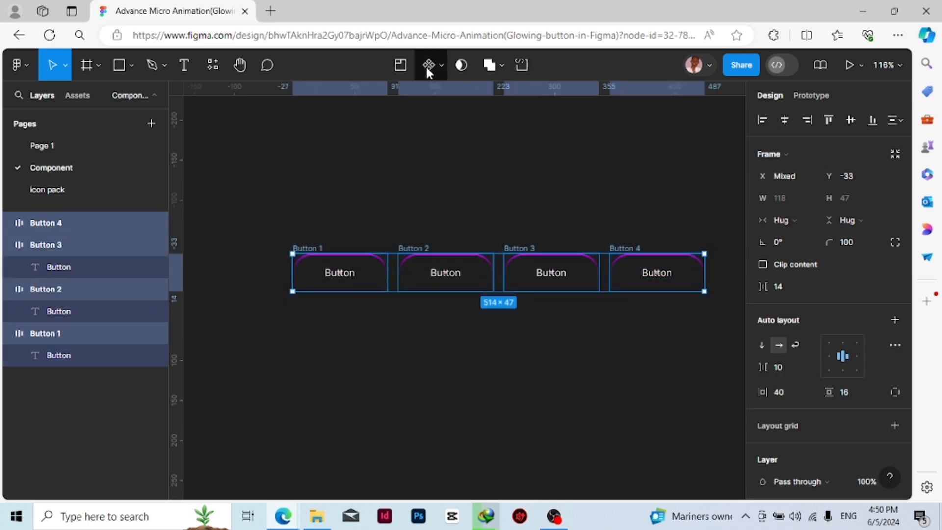
left_click(438, 68)
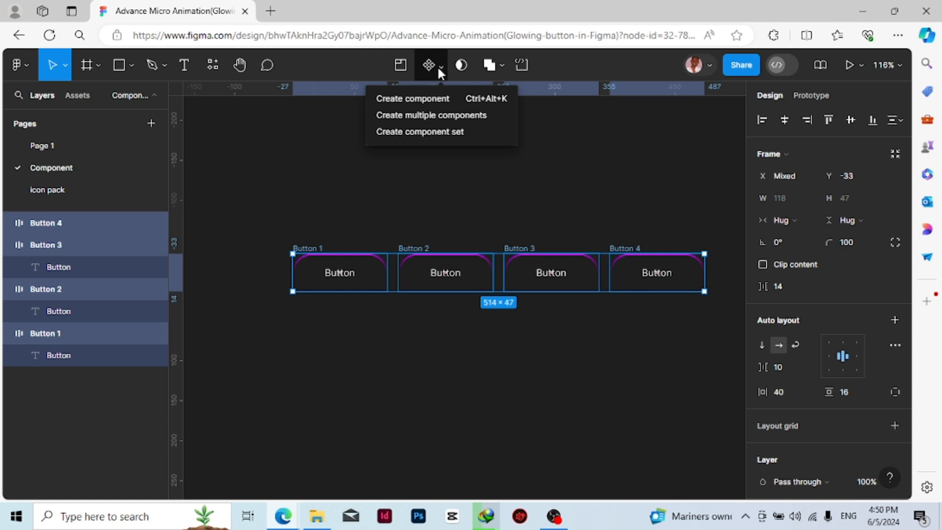
left_click(419, 131)
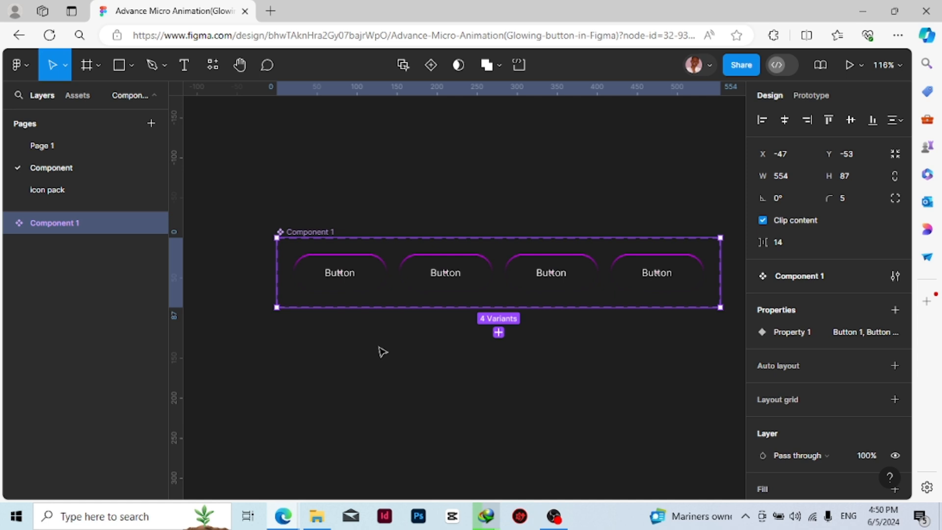
Step: Move the start point of the Button 2 variant's stroke gradient to the middle of the button's right edge
scroll(354, 345, "up", 4)
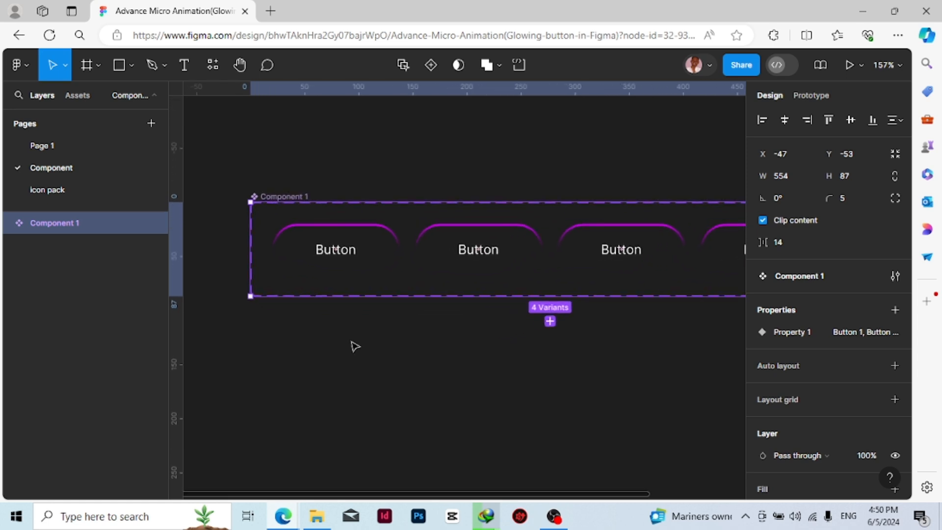
left_click(365, 246)
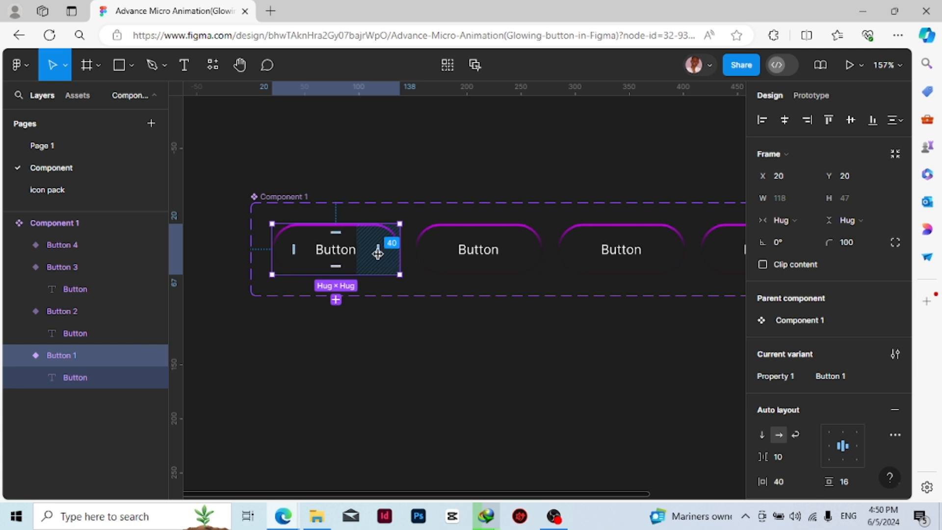
left_click(441, 265)
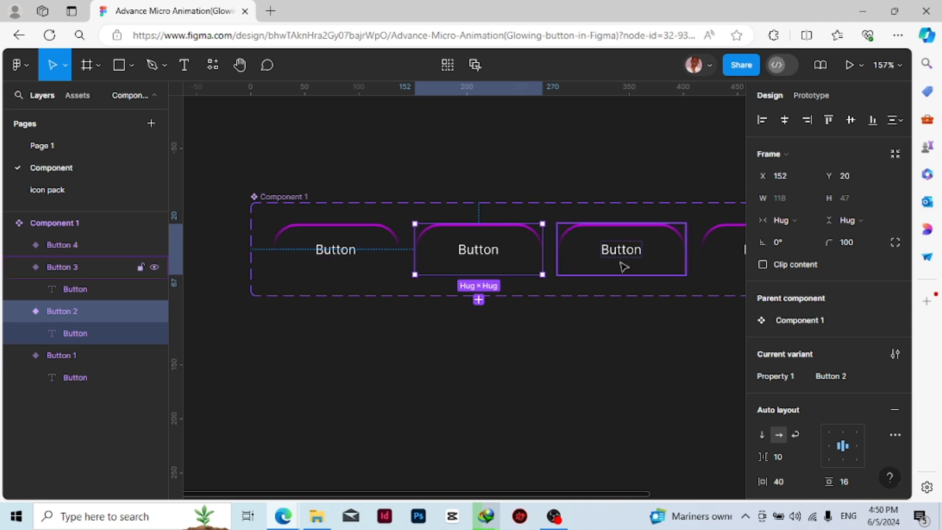
left_click_drag(639, 374, 500, 363)
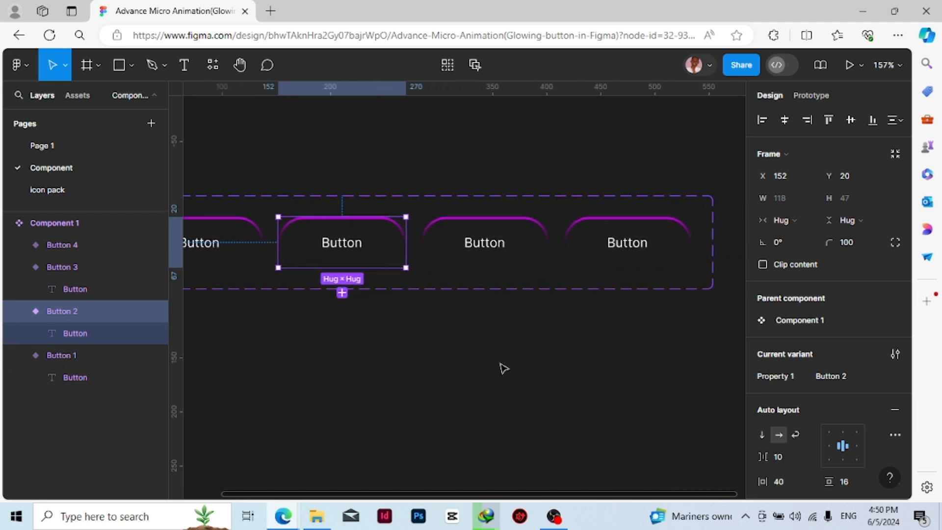
left_click_drag(389, 352, 499, 334)
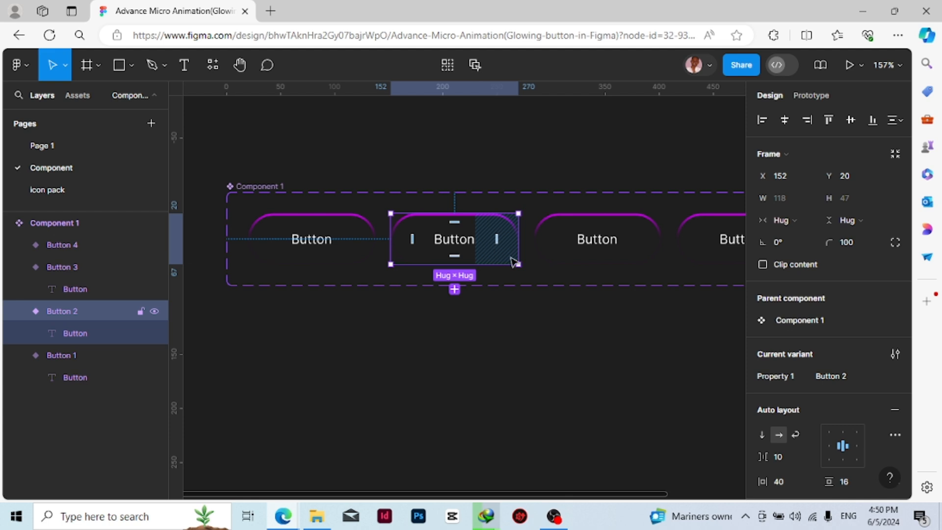
scroll(824, 402, "down", 10)
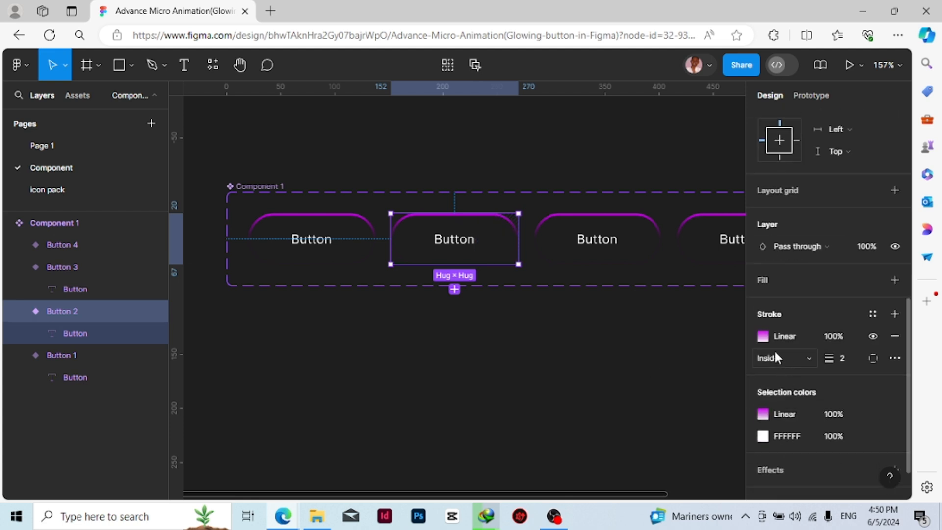
left_click(763, 337)
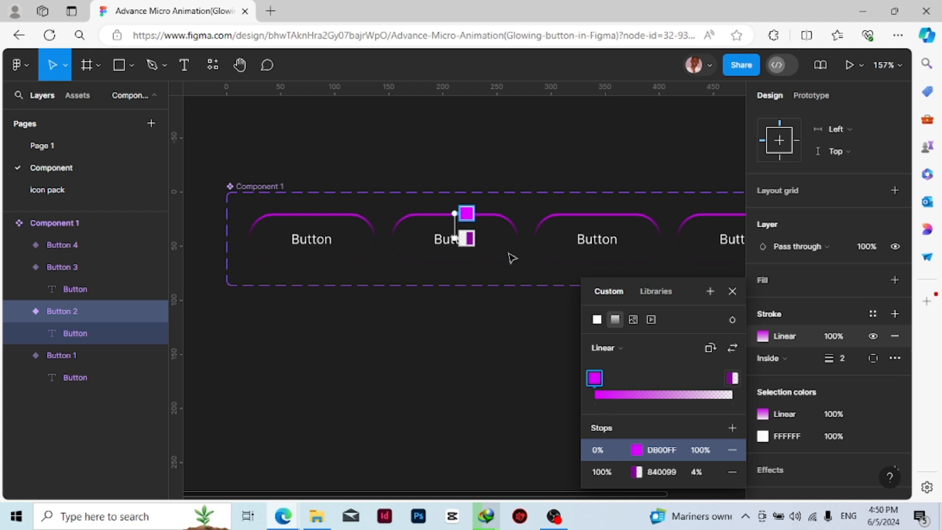
mouse_move(453, 212)
left_mouse_down()
mouse_move(483, 208)
mouse_move(514, 238)
left_mouse_up()
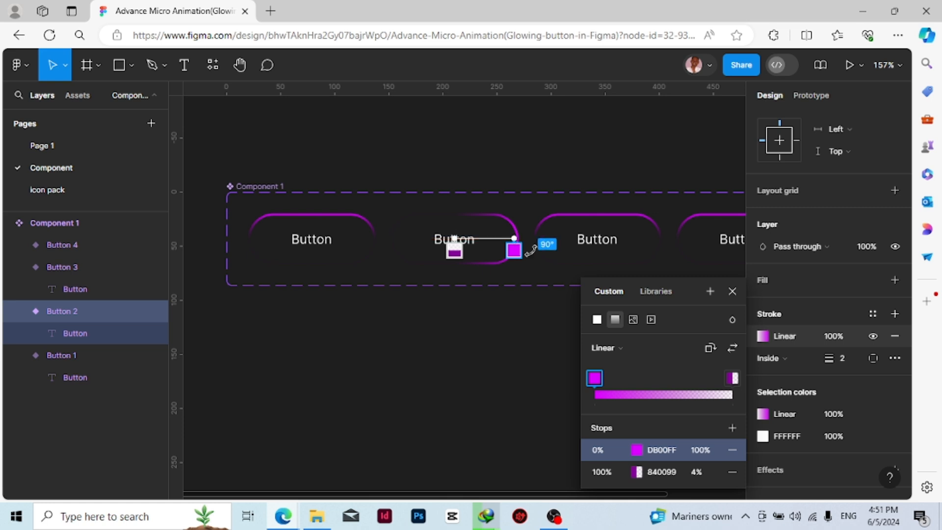
left_click(732, 291)
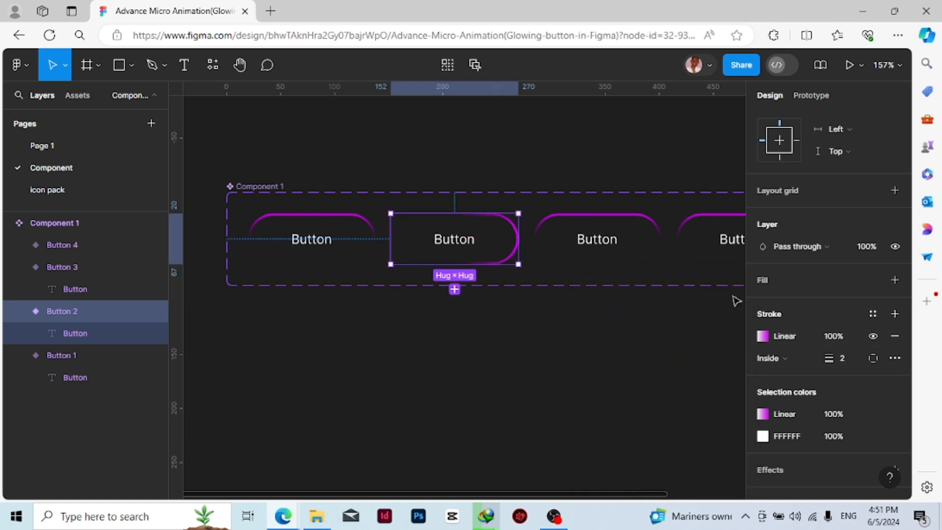
Step: Move the start point of the Button 3 variant's stroke gradient to the middle of the button's bottom edge
left_click(641, 257)
scroll(623, 364, "right", 3)
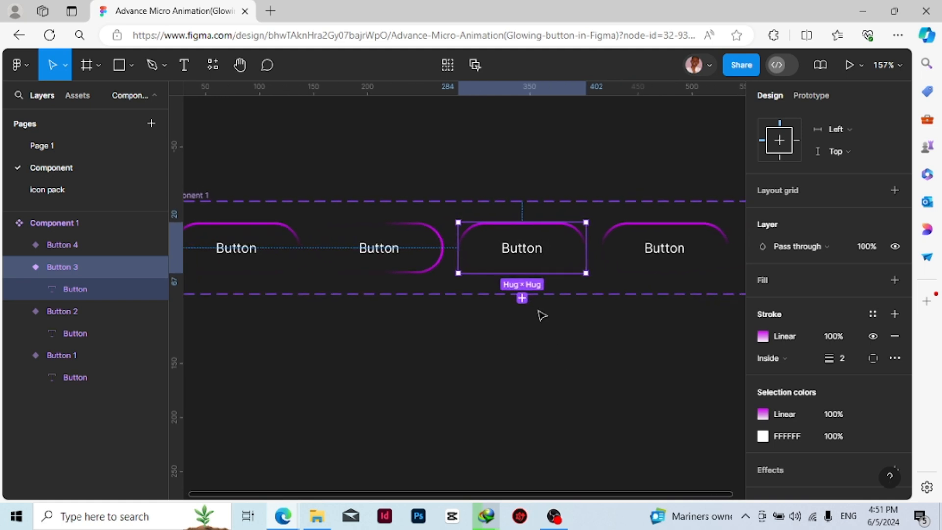
left_click(763, 337)
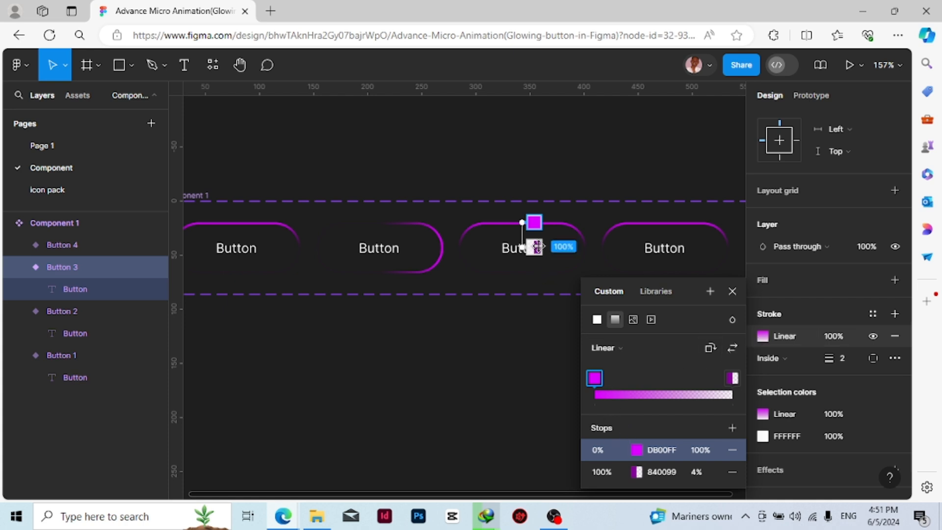
mouse_move(524, 222)
left_mouse_down()
mouse_move(561, 232)
mouse_move(575, 262)
mouse_move(547, 280)
mouse_move(519, 281)
mouse_move(522, 272)
left_mouse_up()
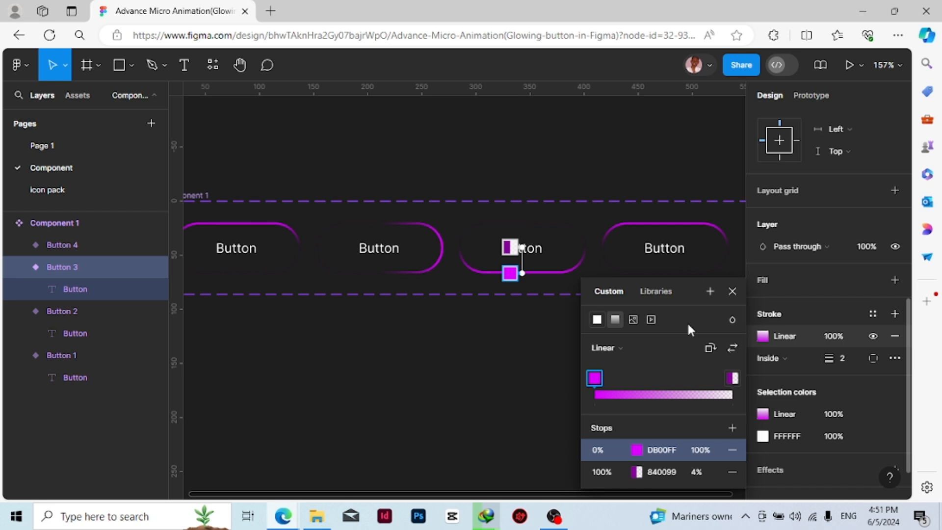
left_click(731, 293)
Step: Move the start point of the Button 4 variant's stroke gradient to the middle of the button's left edge
scroll(579, 408, "right", 5)
left_click(521, 265)
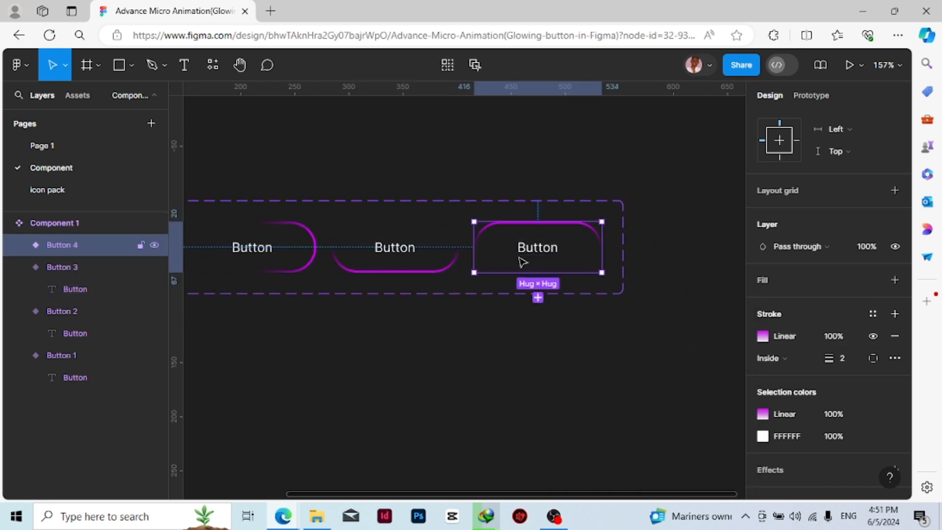
scroll(564, 343, "up", 1)
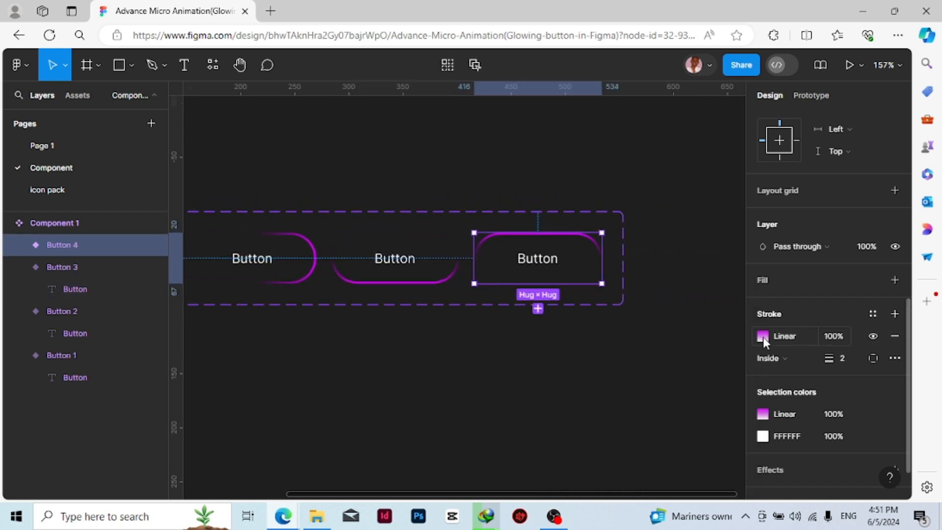
left_click(762, 336)
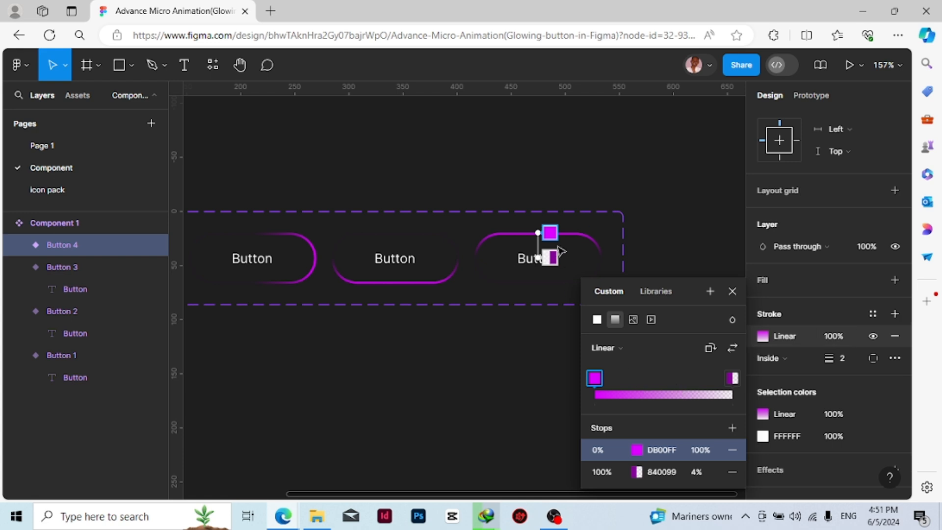
mouse_move(539, 232)
left_mouse_down()
mouse_move(570, 250)
mouse_move(559, 282)
mouse_move(517, 282)
mouse_move(490, 257)
mouse_move(475, 255)
left_mouse_up()
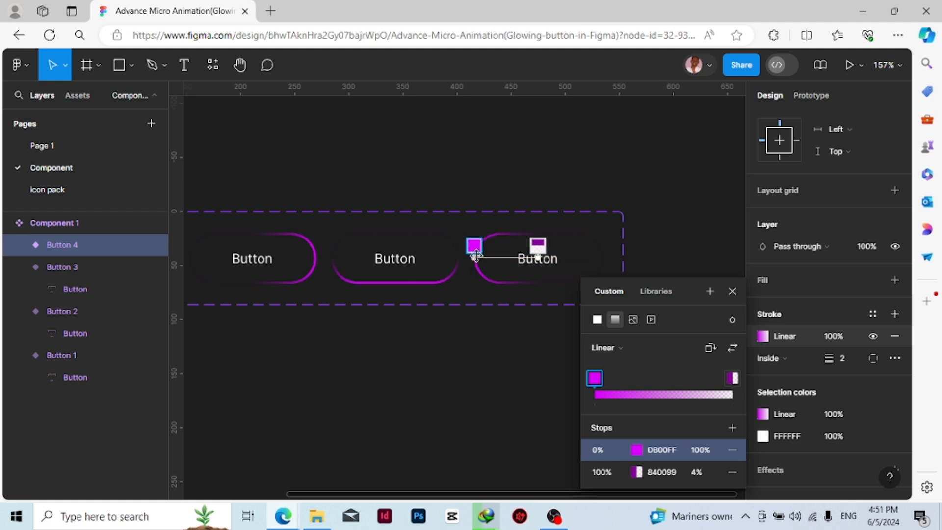
left_click(732, 291)
left_click(639, 404)
scroll(639, 404, "down", 4)
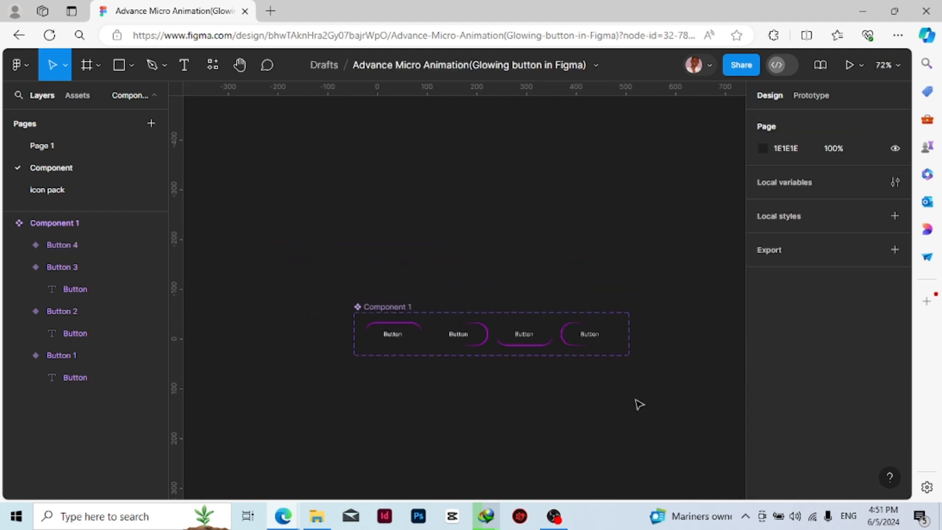
Step: Add a drop shadow effect to the Button 1 variant
scroll(387, 363, "up", 5)
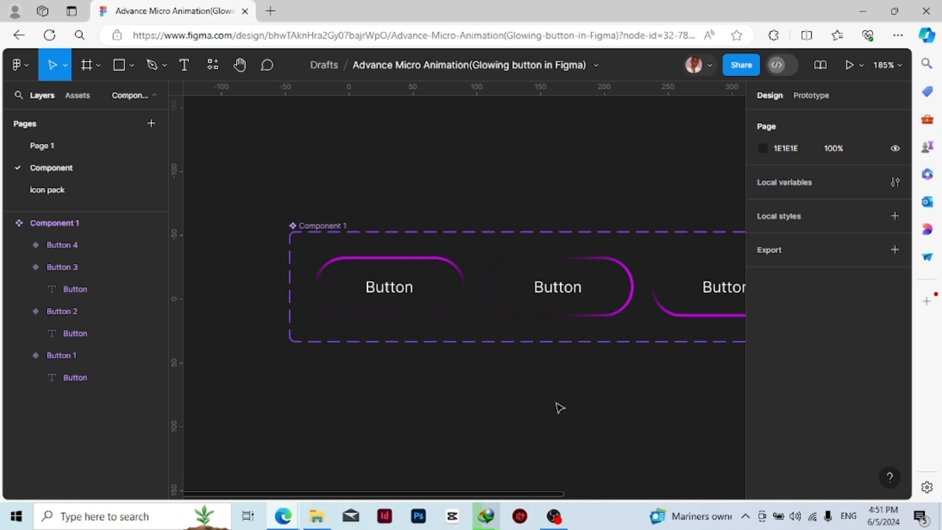
scroll(561, 408, "down", 2)
scroll(650, 414, "down", 1)
left_click_drag(677, 426, 565, 412)
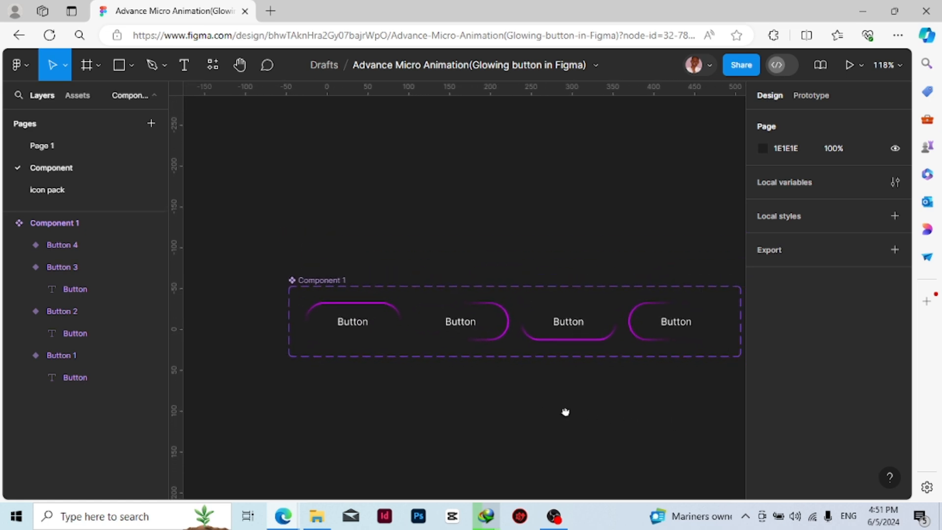
scroll(614, 423, "up", 2)
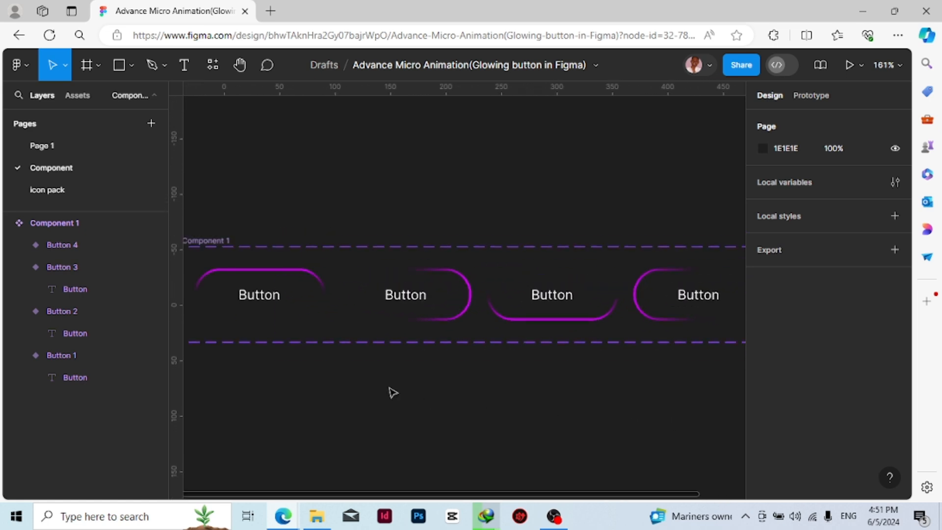
left_click_drag(367, 388, 462, 392)
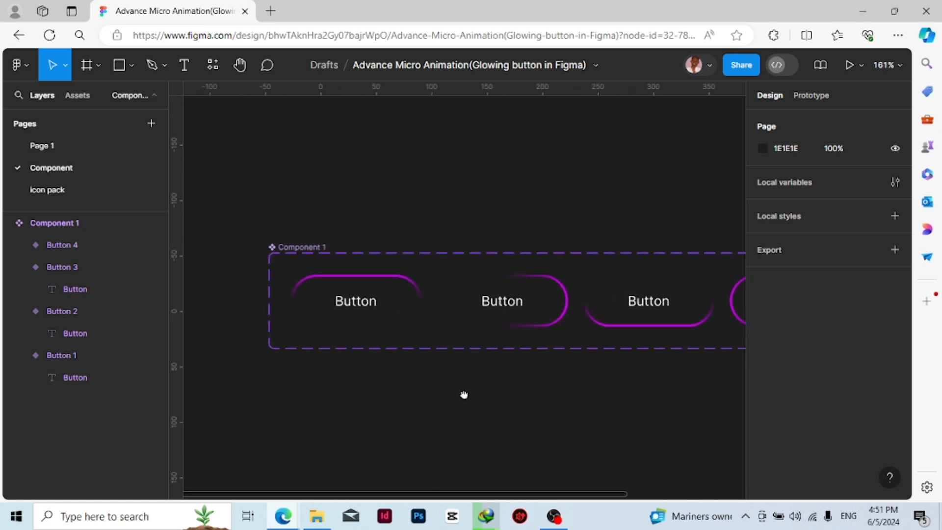
left_click(406, 321)
scroll(831, 380, "down", 5)
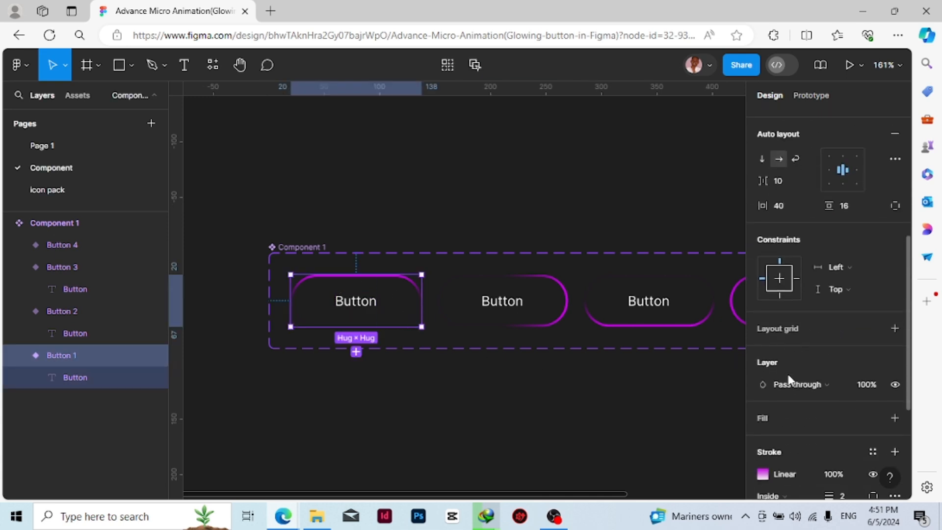
scroll(789, 404, "down", 3)
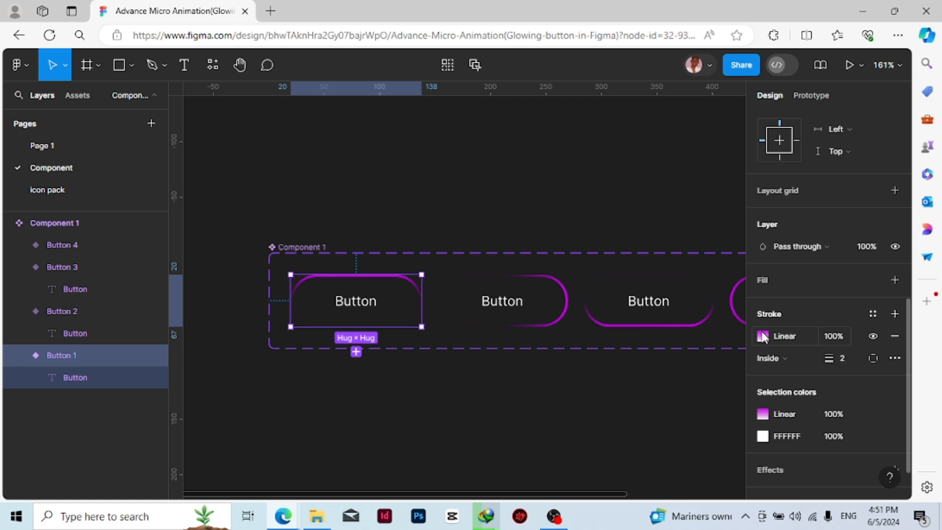
scroll(780, 363, "down", 2)
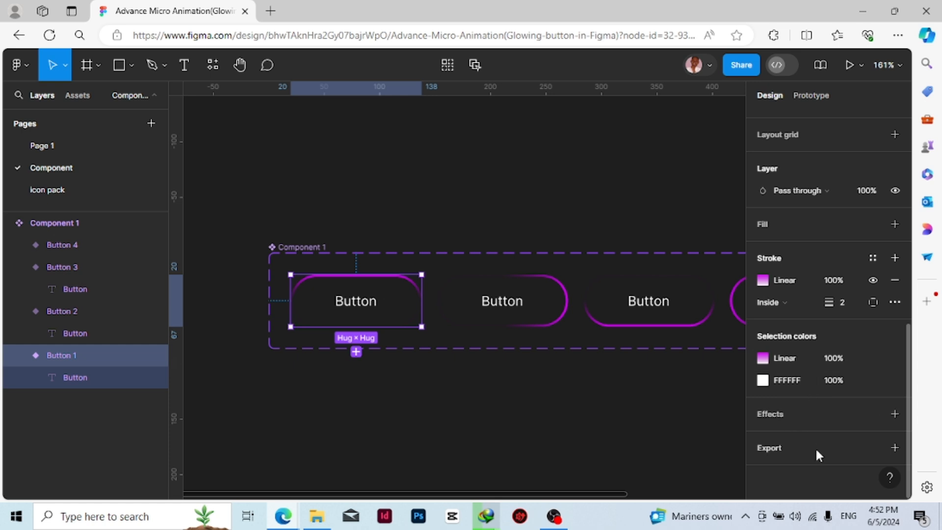
left_click(891, 415)
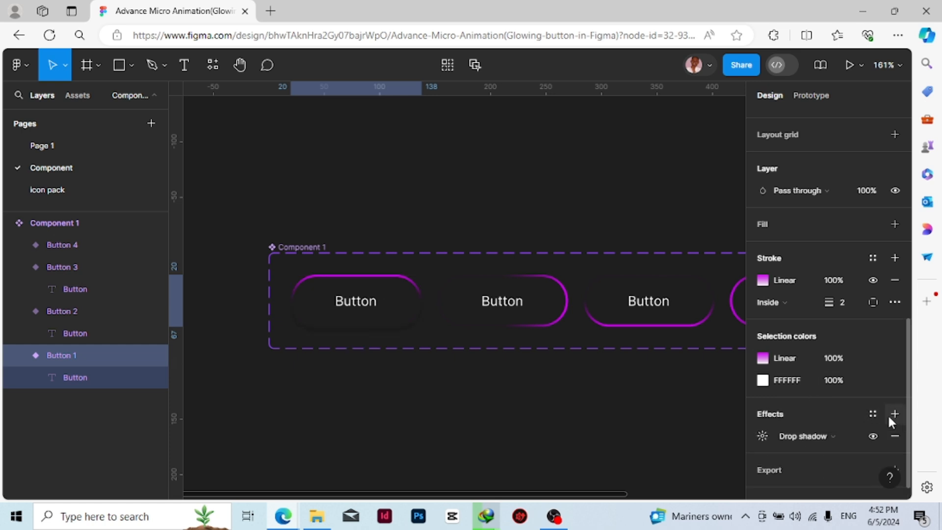
left_click(850, 435)
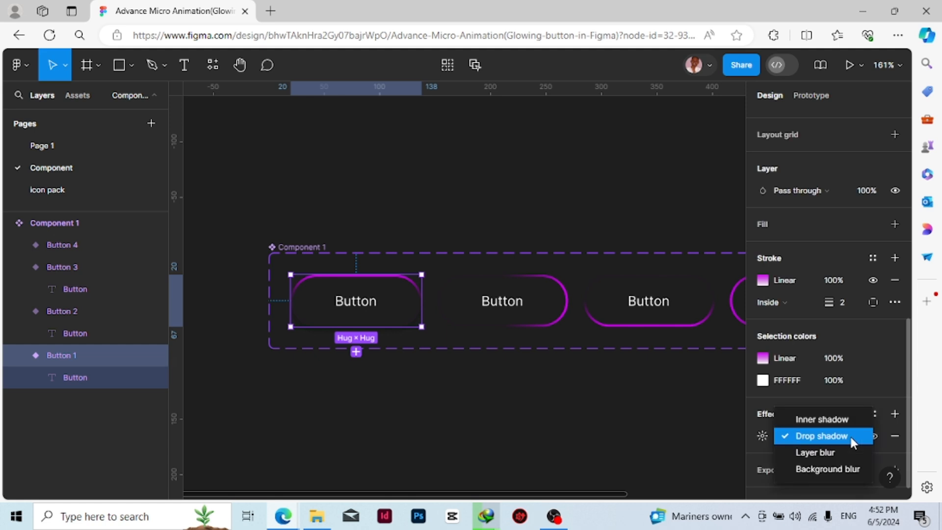
left_click(846, 435)
Step: Set the Button 1 drop shadow's Y offset to 0 and its blur to 7
left_click(762, 435)
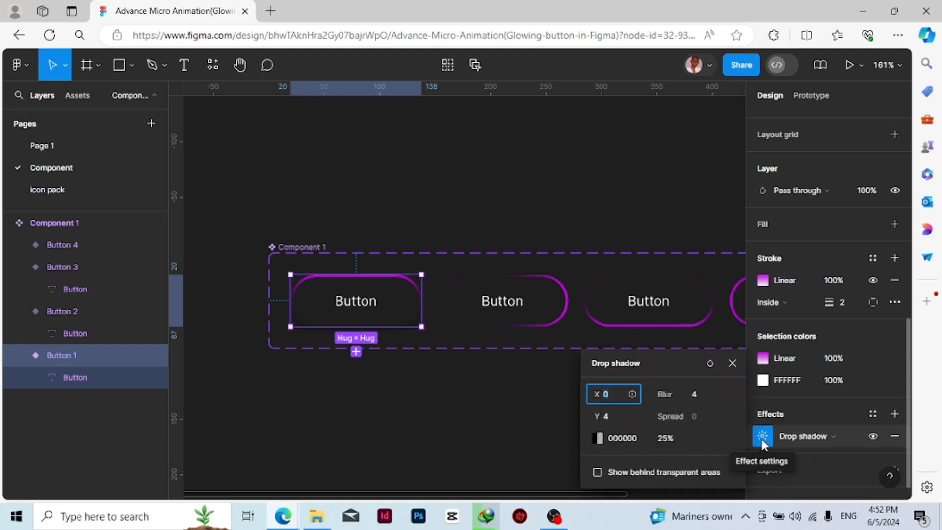
left_click(619, 420)
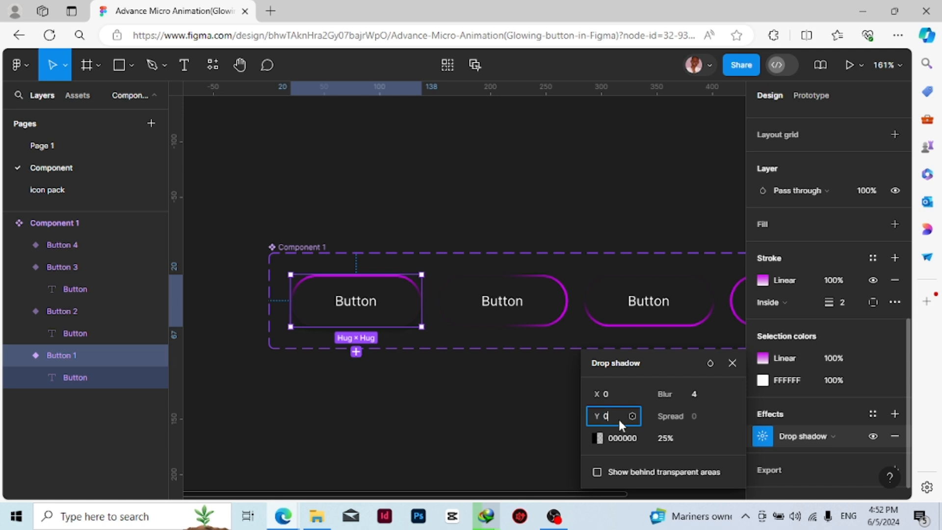
type("0")
key("Return")
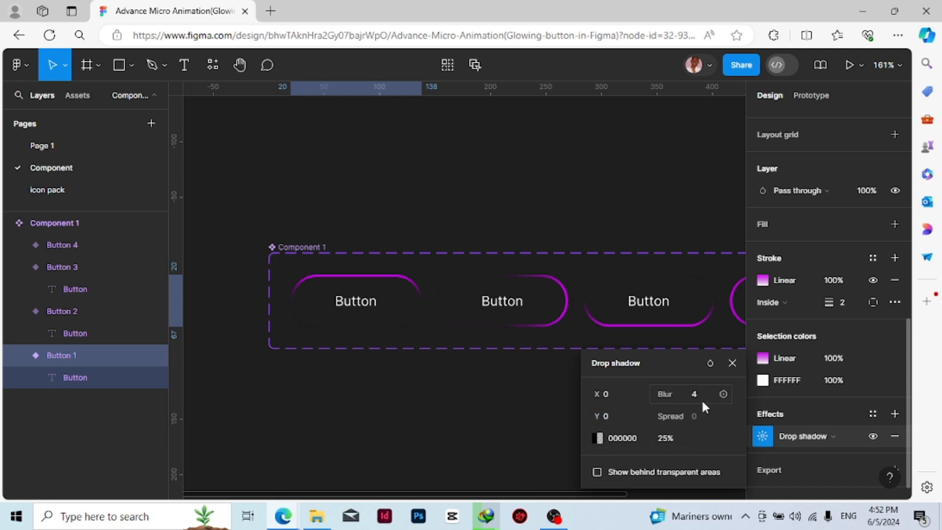
left_click(700, 395)
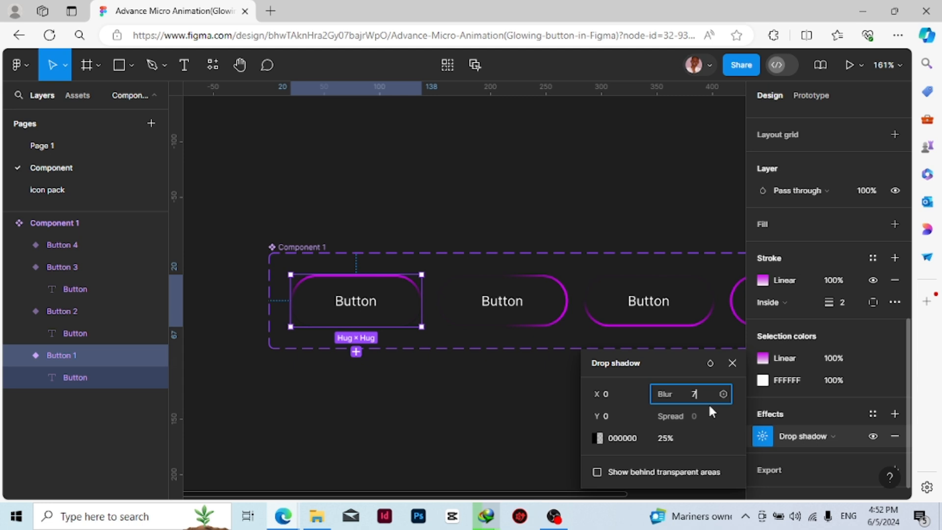
type("7")
Step: Set the Button 1 drop shadow's colour to the page's magenta DB00FF at 100% opacity
left_click(597, 437)
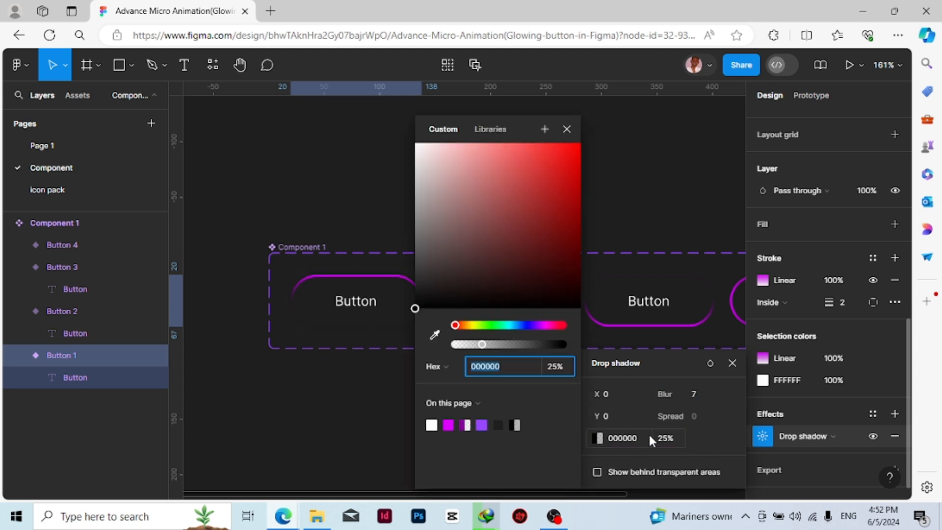
left_click_drag(654, 439, 832, 435)
left_click(448, 424)
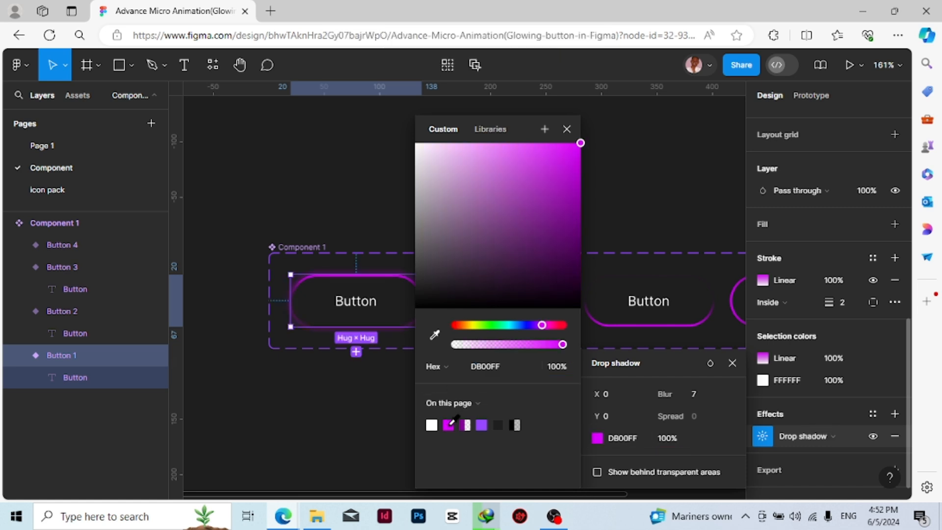
left_click(566, 129)
left_click(732, 362)
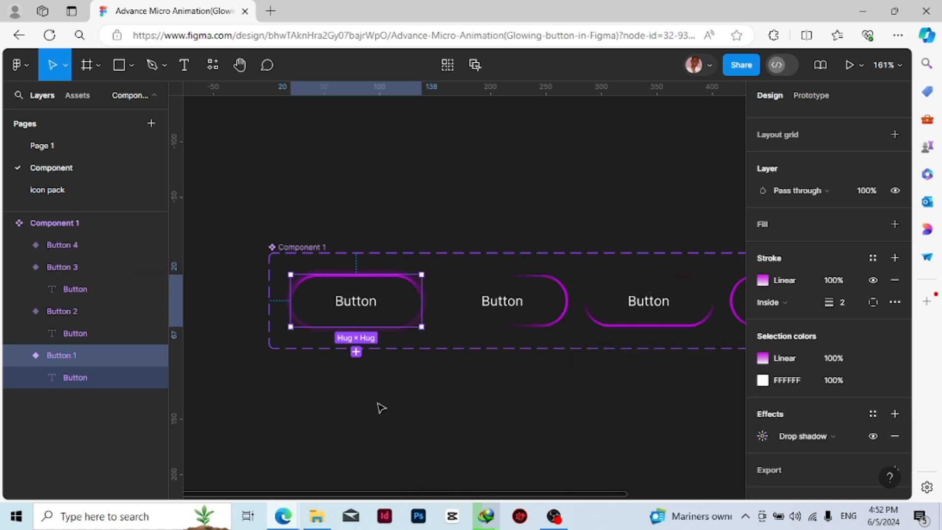
scroll(348, 393, "up", 1)
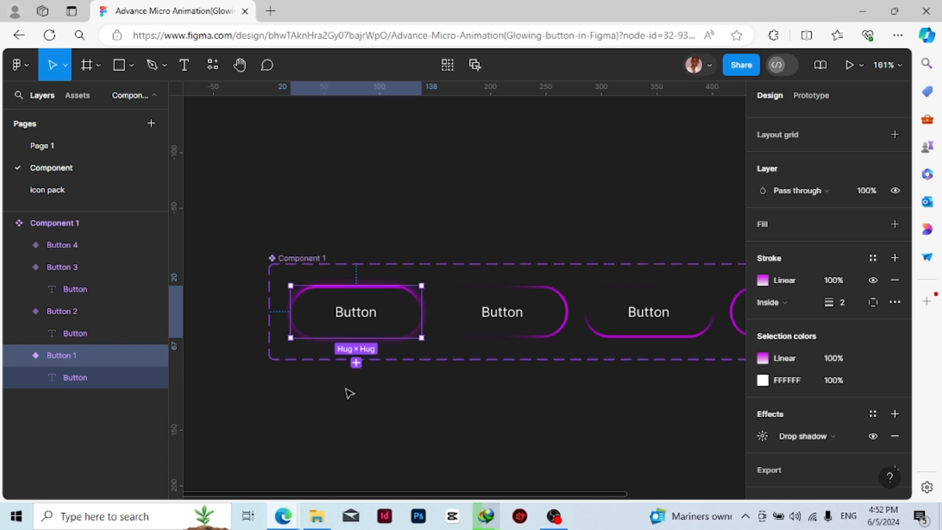
left_click(370, 414)
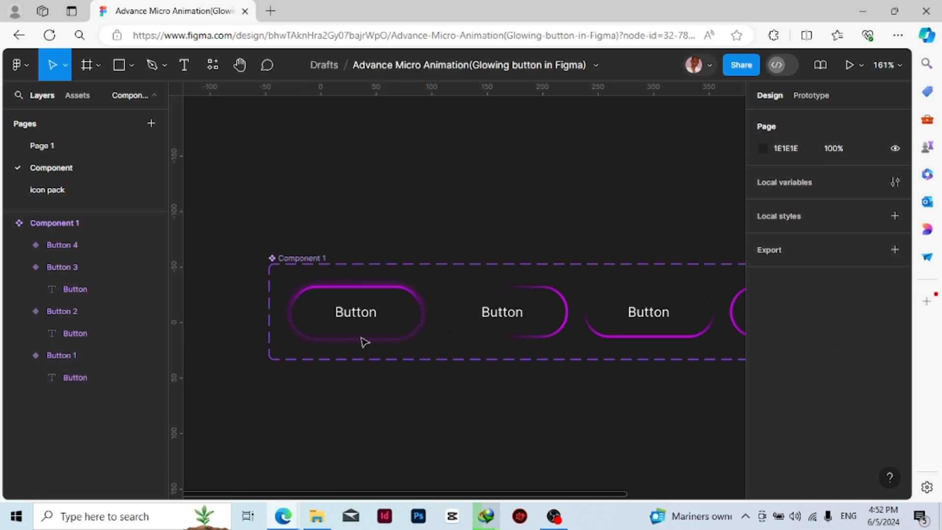
Step: Copy the properties of the Button 1 variant and paste them onto the Button 2 variant
left_click(362, 338)
right_click(361, 338)
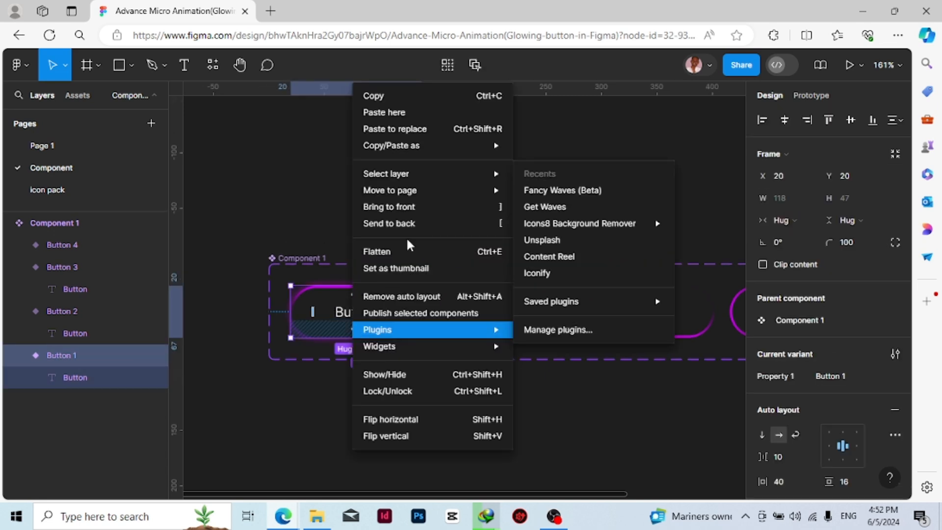
mouse_move(458, 146)
mouse_move(534, 145)
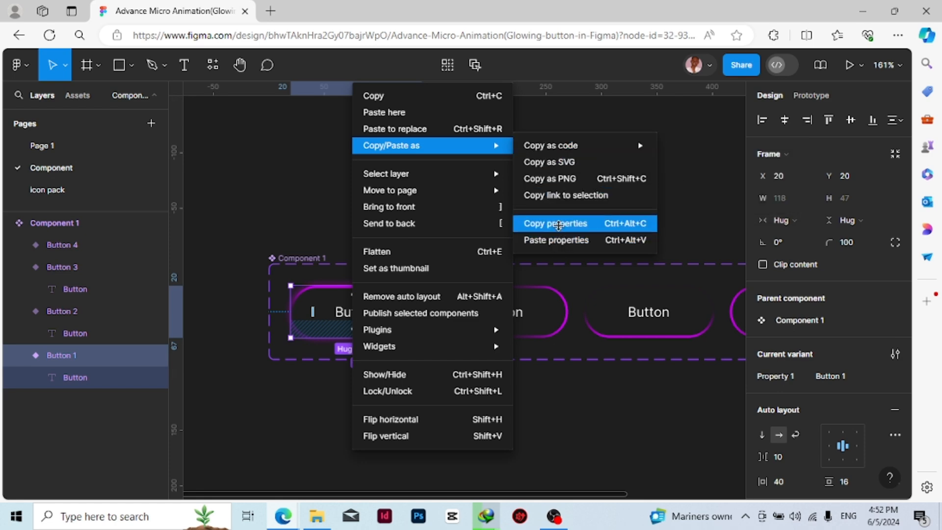
left_click(558, 224)
left_click(558, 309)
right_click(556, 308)
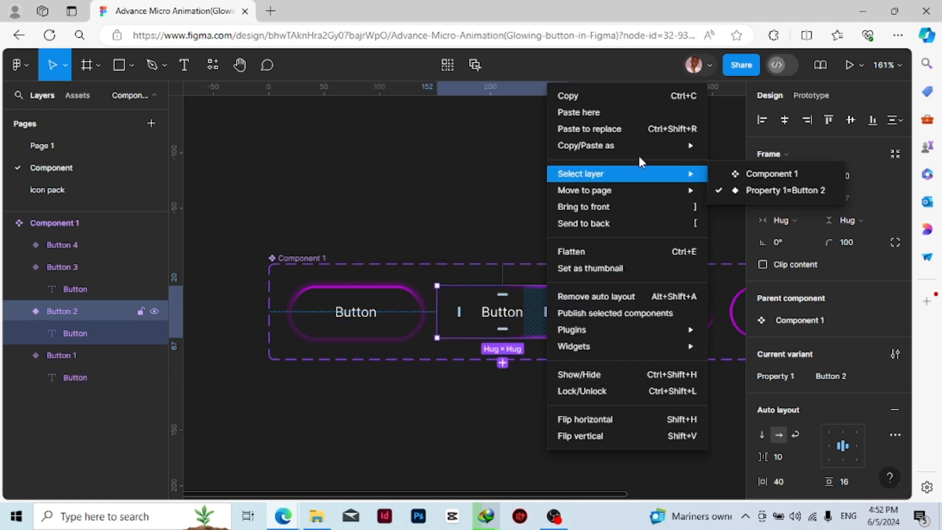
mouse_move(673, 146)
left_click(733, 240)
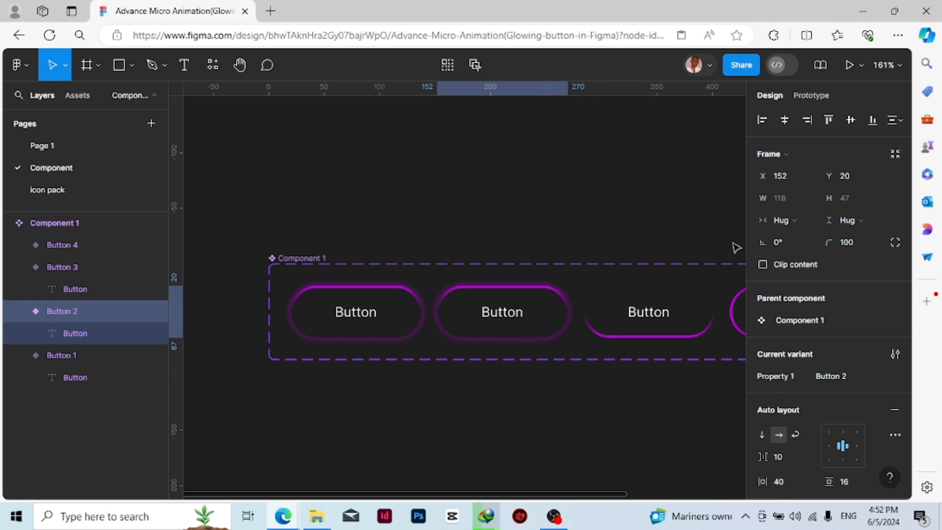
Step: Paste the copied Button 1 properties onto the Button 3 variant
scroll(624, 425, "right", 5)
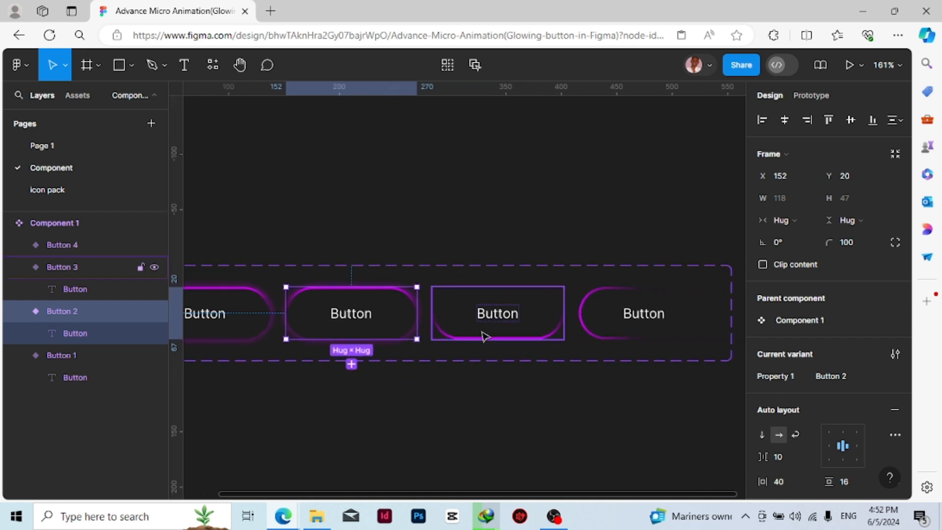
left_click(485, 337)
right_click(485, 337)
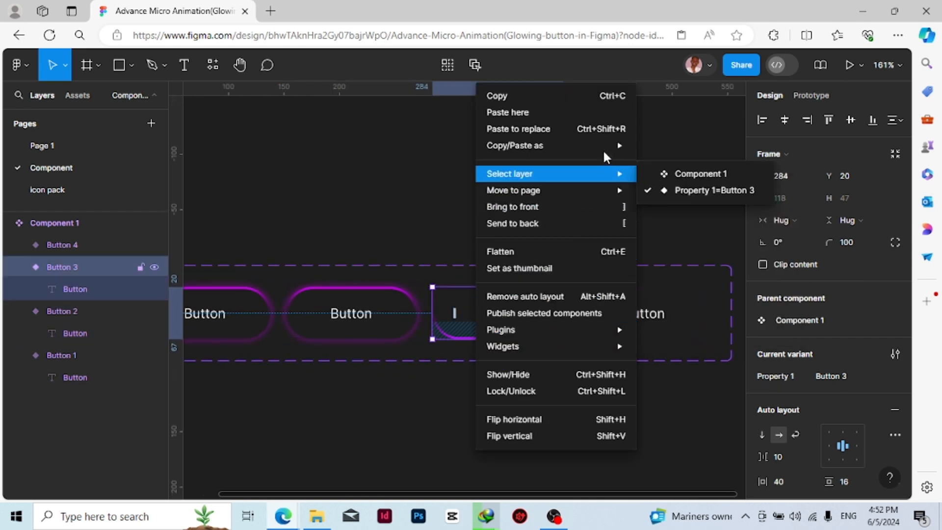
mouse_move(602, 146)
left_click(684, 241)
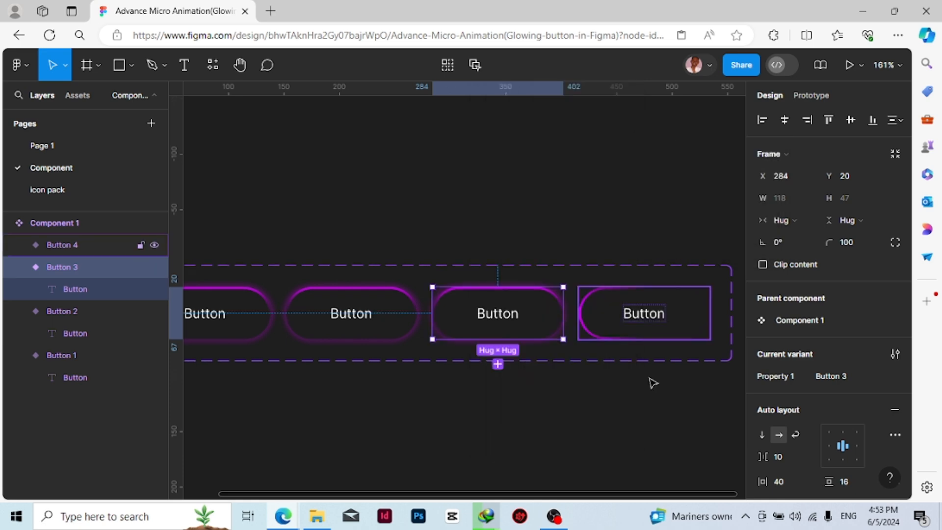
Step: Paste the copied Button 1 properties onto the Button 4 variant
scroll(633, 421, "right", 5)
left_click(487, 312)
right_click(487, 309)
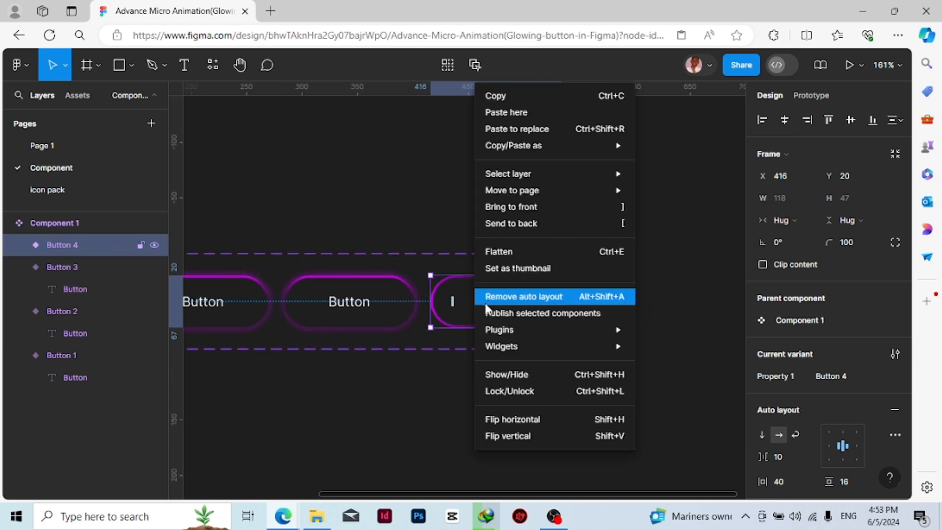
mouse_move(630, 147)
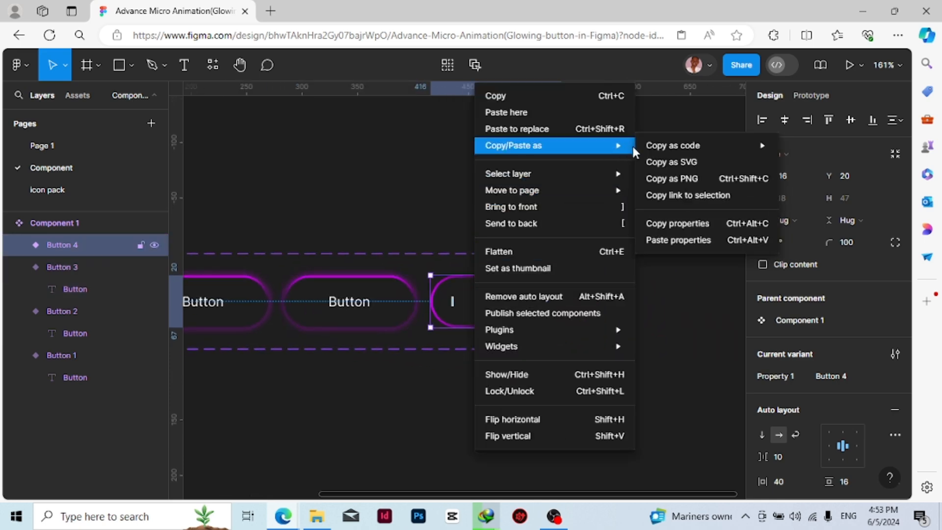
left_click(677, 241)
Step: Collapse the Button 3 layer and clear the selection on the canvas
scroll(609, 414, "left", 1)
scroll(584, 406, "down", 3)
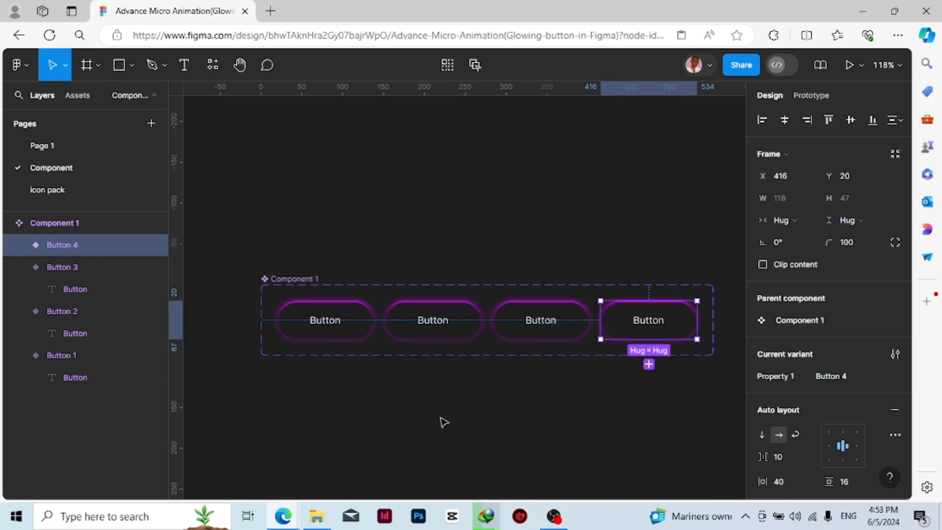
scroll(381, 422, "up", 1)
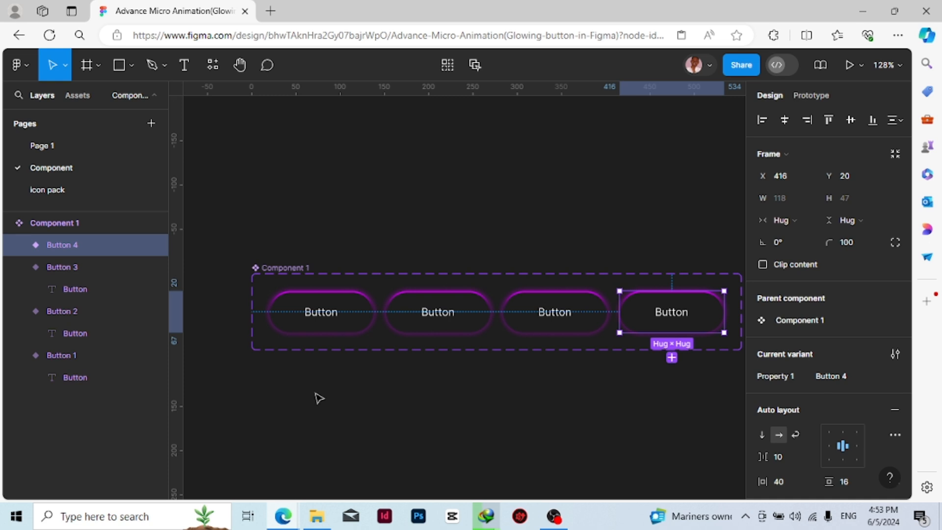
left_click(24, 267)
left_click(358, 473)
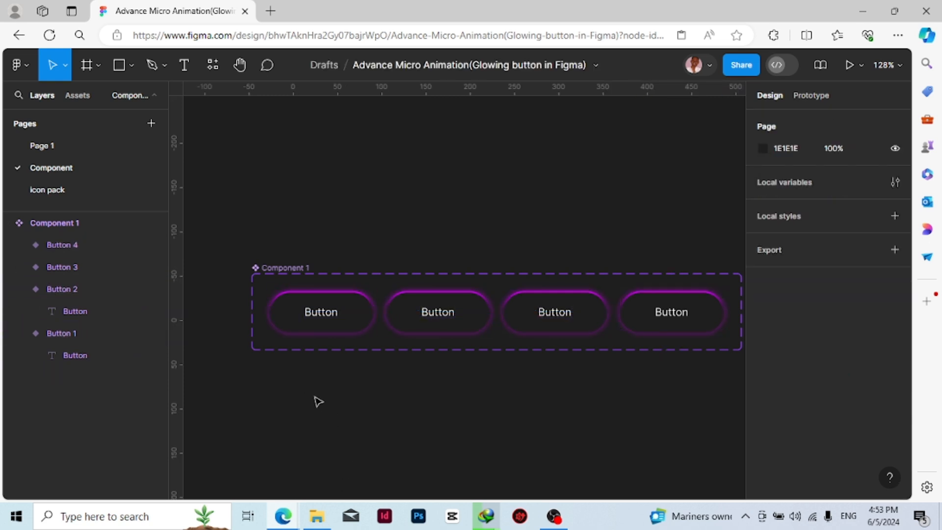
scroll(315, 399, "up", 2)
scroll(409, 399, "down", 4)
scroll(401, 412, "up", 2)
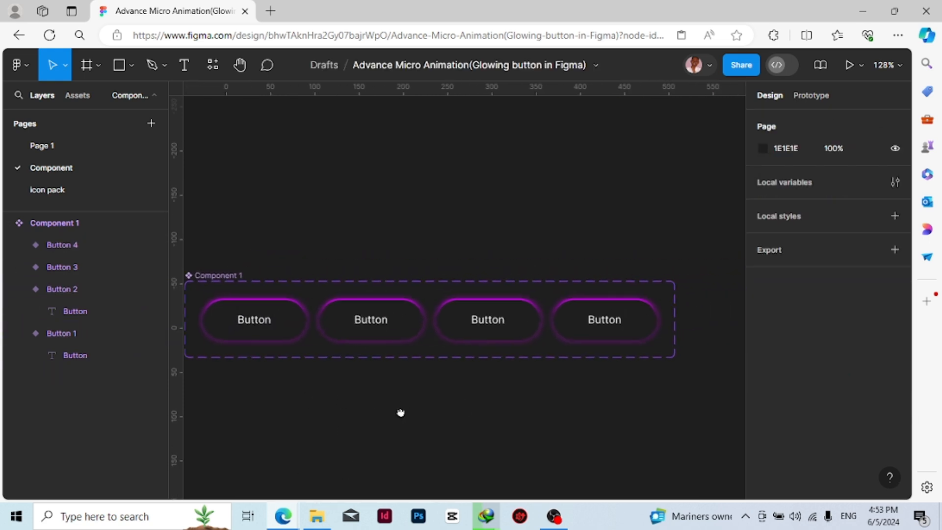
left_click_drag(400, 412, 421, 418)
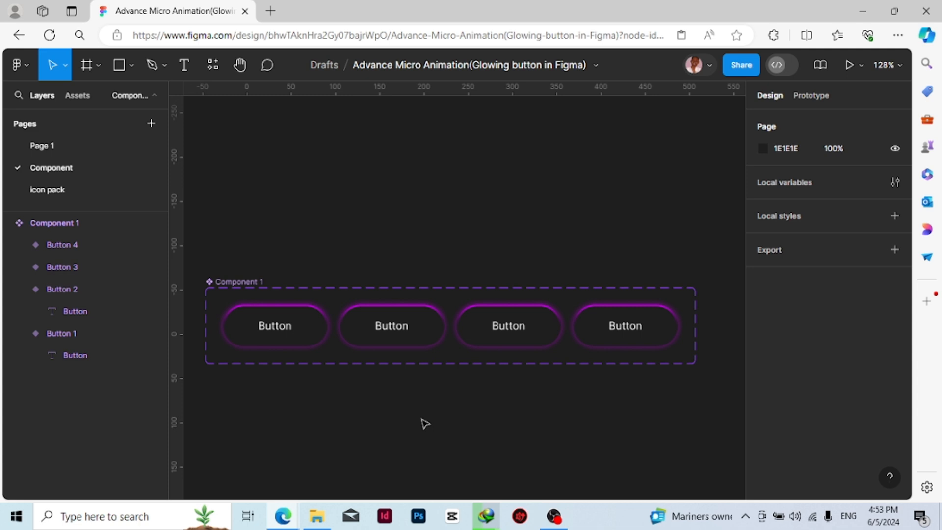
Step: Create a prototype interaction that connects the Button 1 variant to the Button 2 variant
left_click(816, 95)
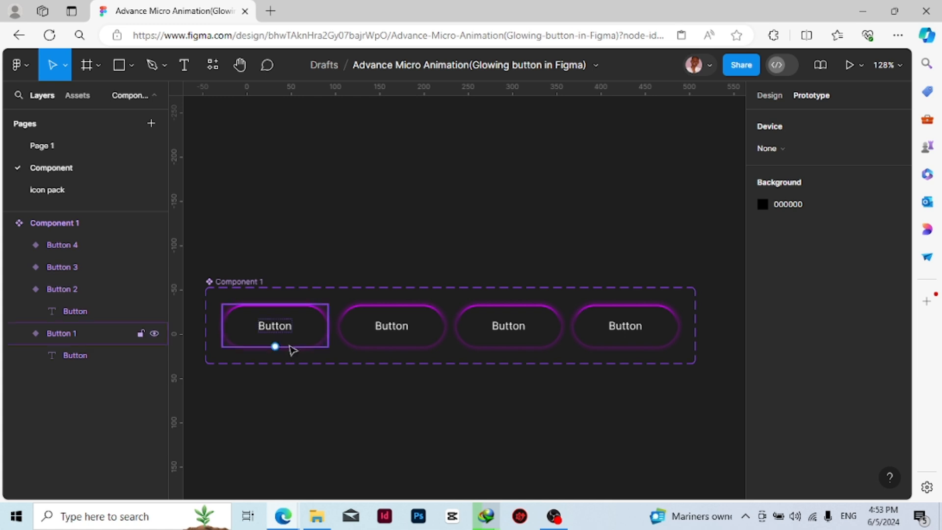
left_click_drag(268, 375, 310, 376)
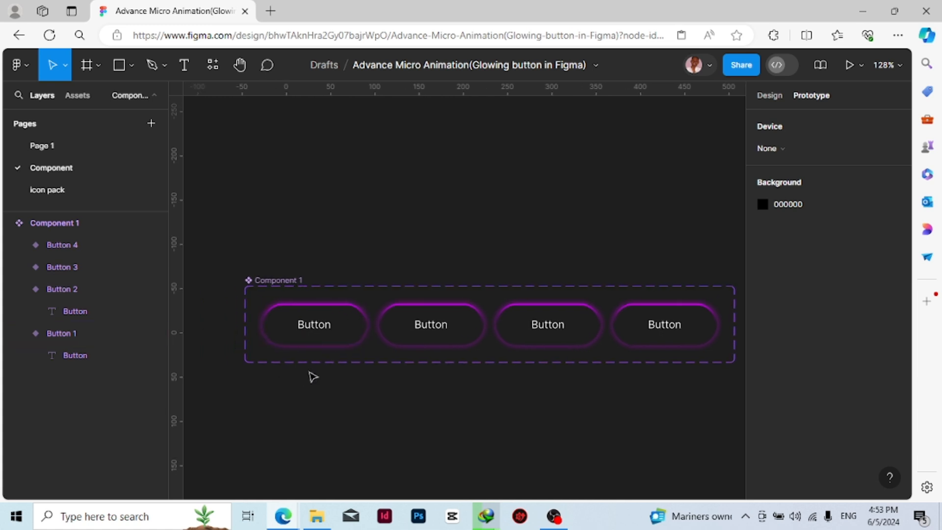
left_click(339, 338)
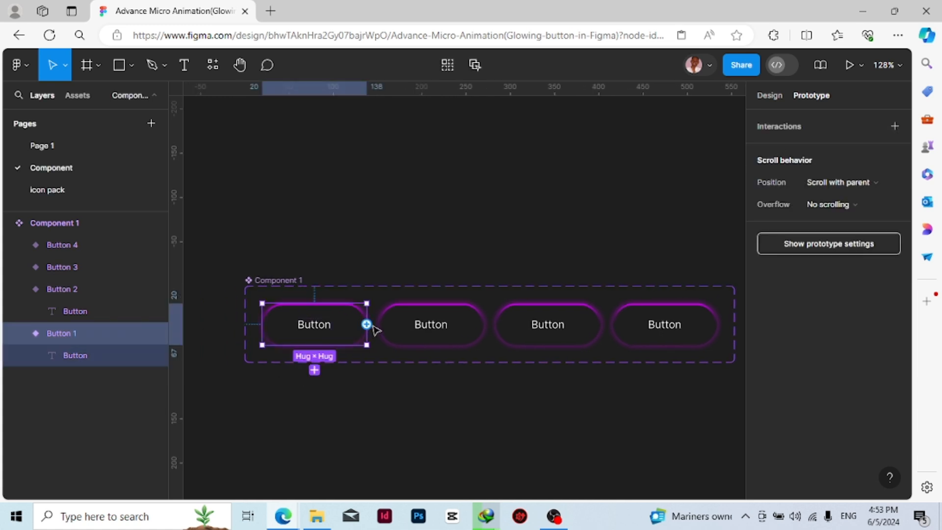
left_click_drag(366, 325, 401, 325)
scroll(381, 393, "down", 5)
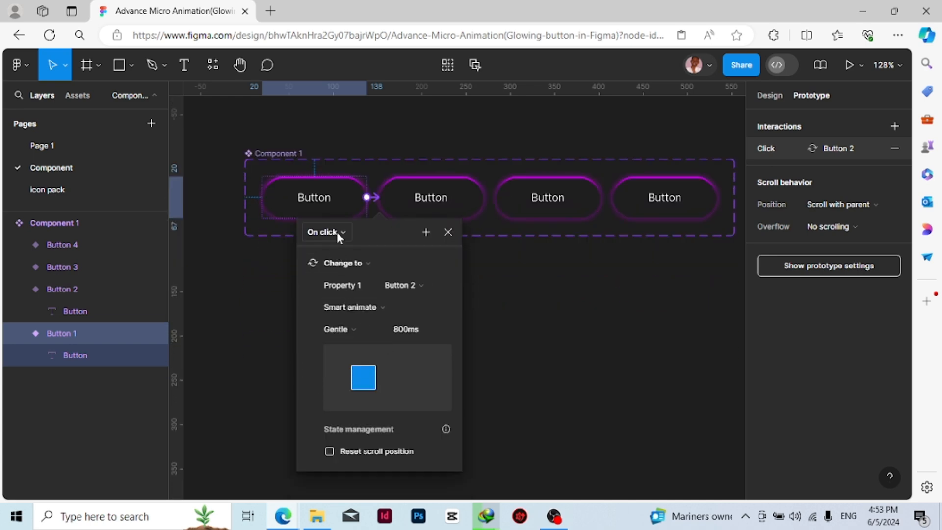
Step: Change the trigger of the Button 1 to Button 2 interaction to After delay with a 1 ms delay
left_click(337, 232)
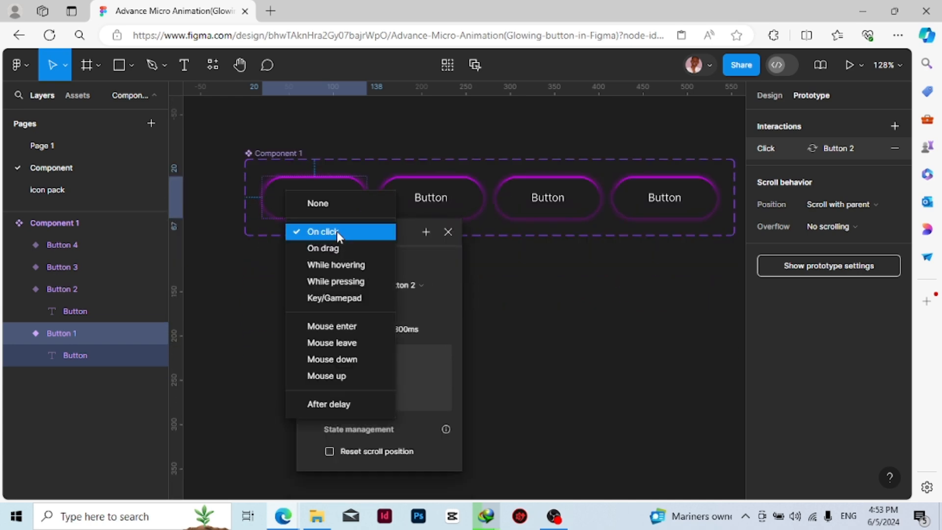
left_click(343, 405)
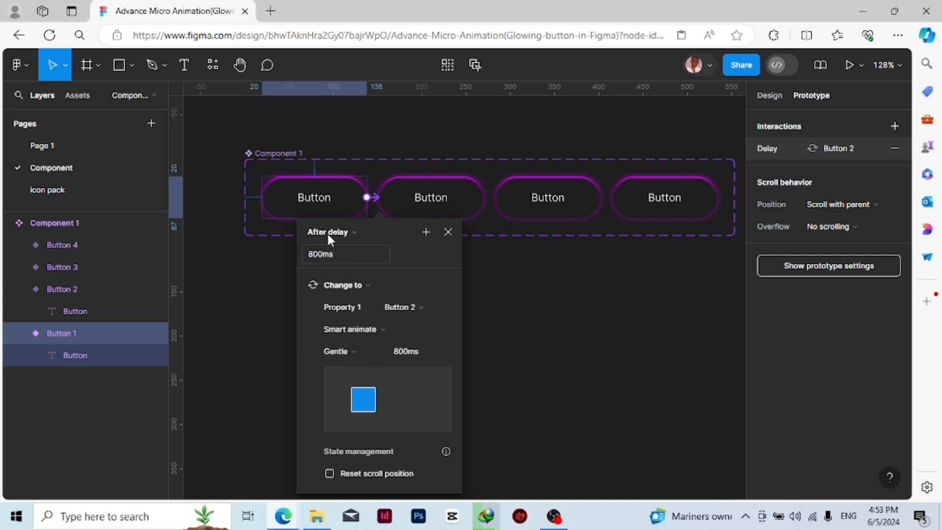
left_click(328, 264)
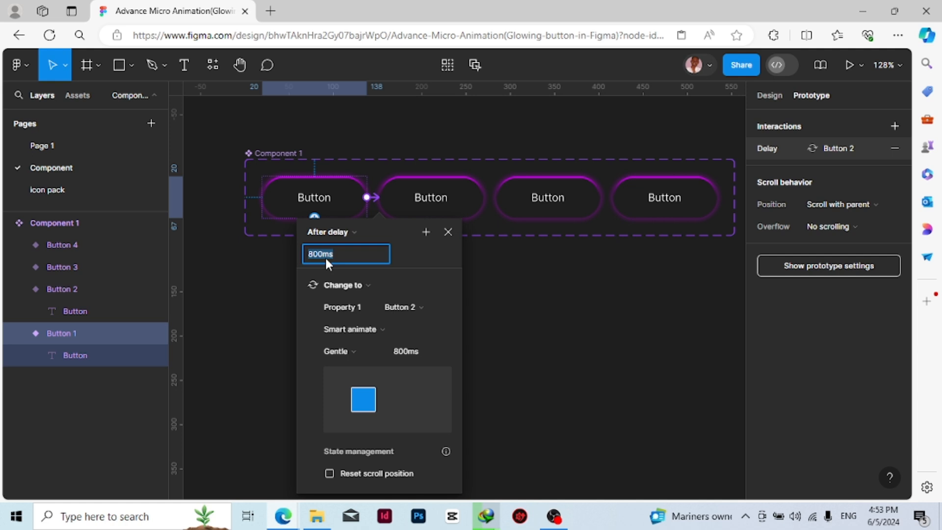
key("Return")
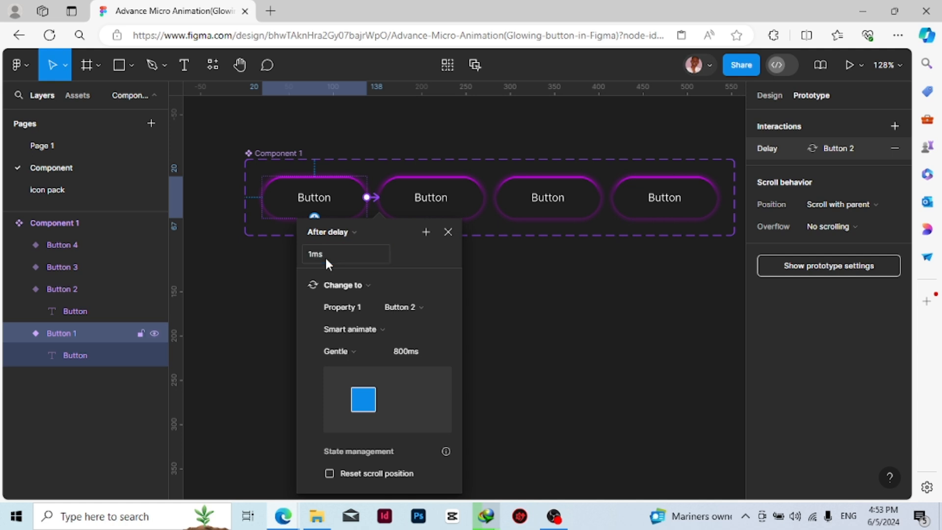
Step: Enter 1000 ms as the duration of the Button 1 to Button 2 animation and switch its easing to Linear
left_click(401, 352)
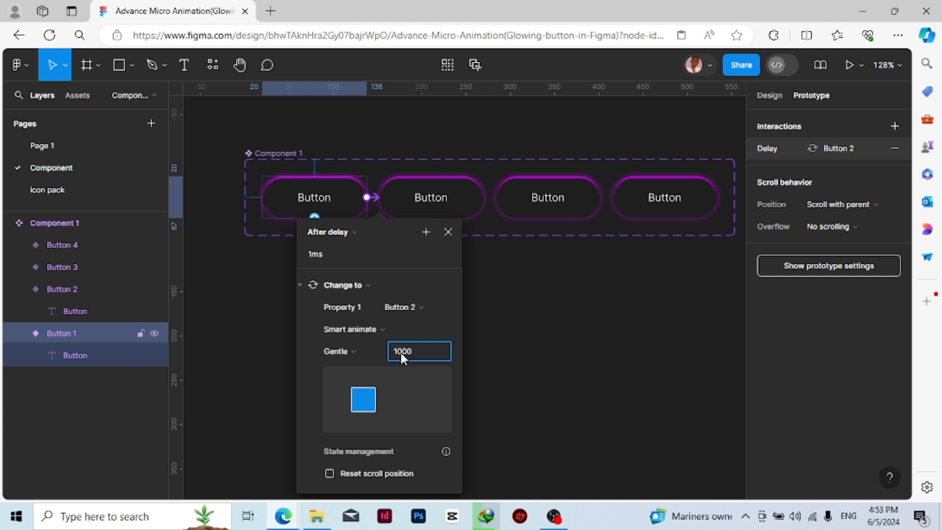
key("Return")
left_click(372, 353)
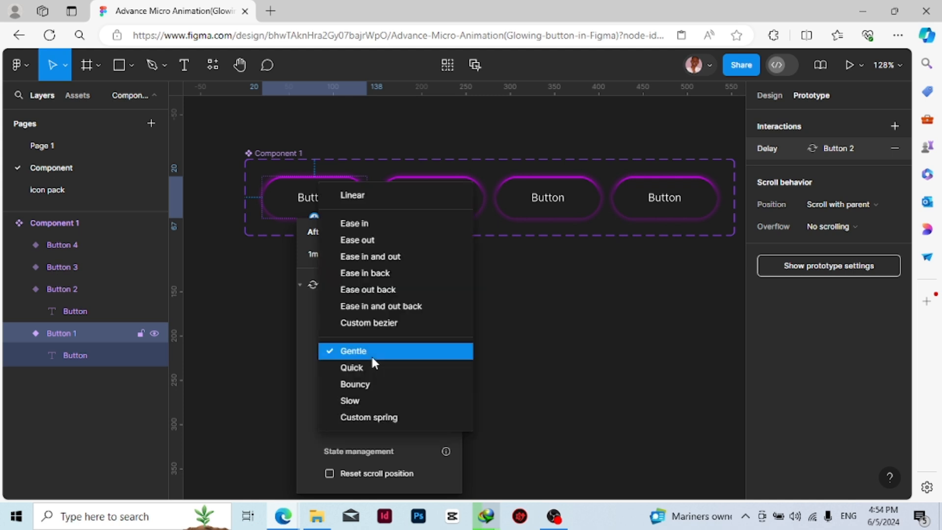
left_click(372, 198)
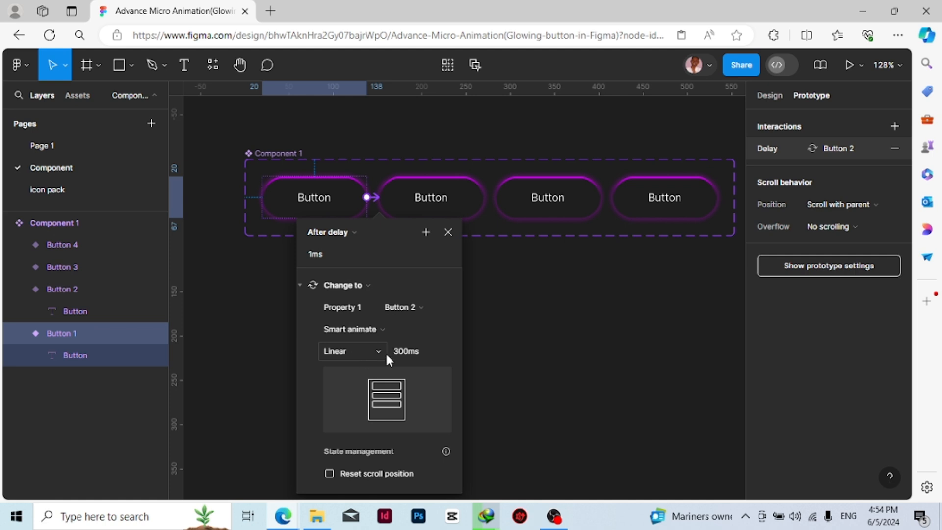
left_click(448, 231)
Step: Connect the Button 2 variant to Button 3 with an interaction triggered After delay
left_click(472, 214)
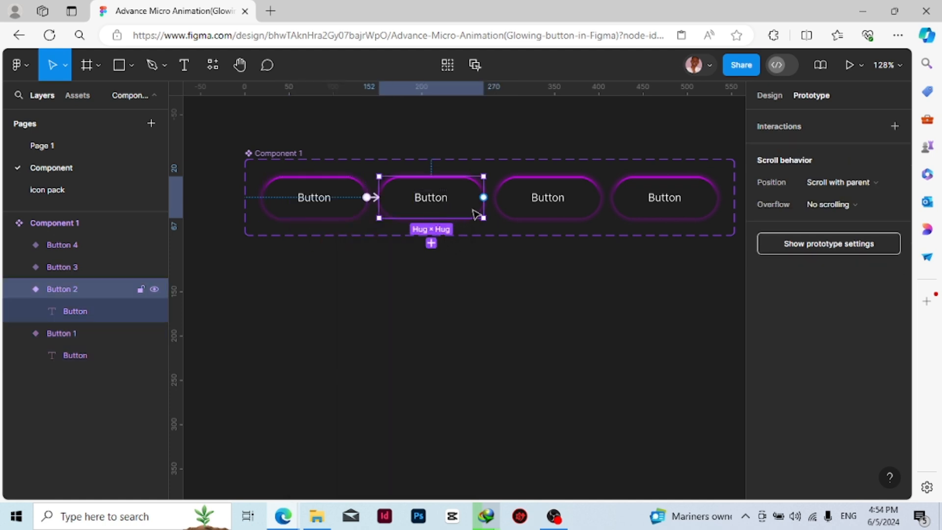
left_click_drag(484, 197, 533, 212)
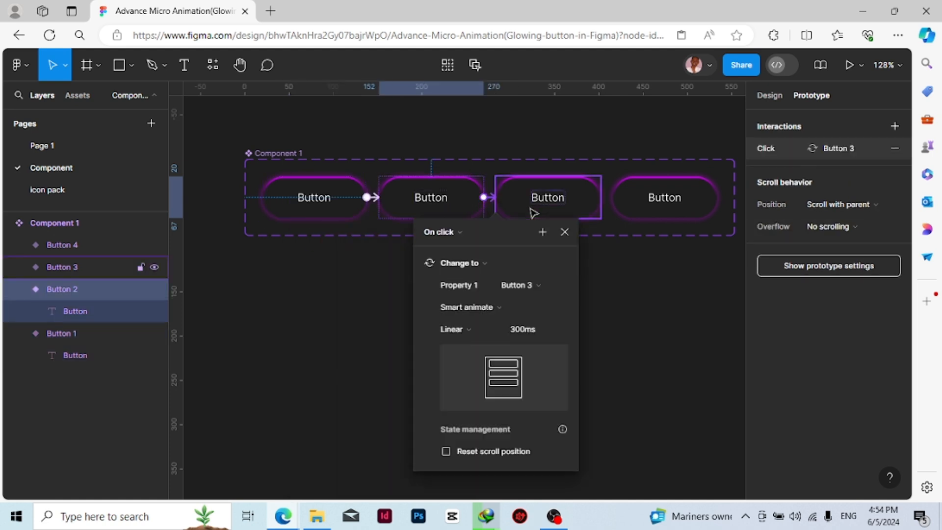
left_click(459, 231)
left_click(449, 404)
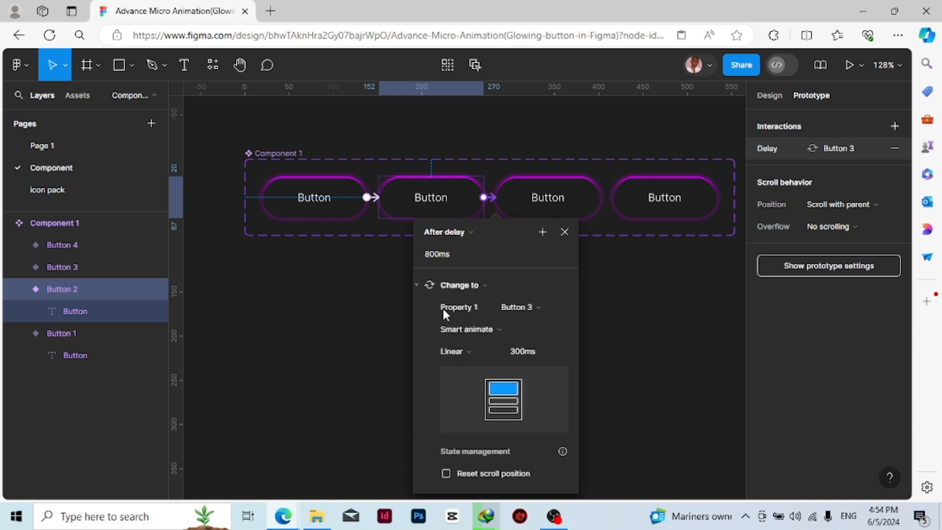
Step: Set the Button 2 to Button 3 interaction to a 1 ms delay and a 1000 ms animation duration
left_click(437, 254)
type("0")
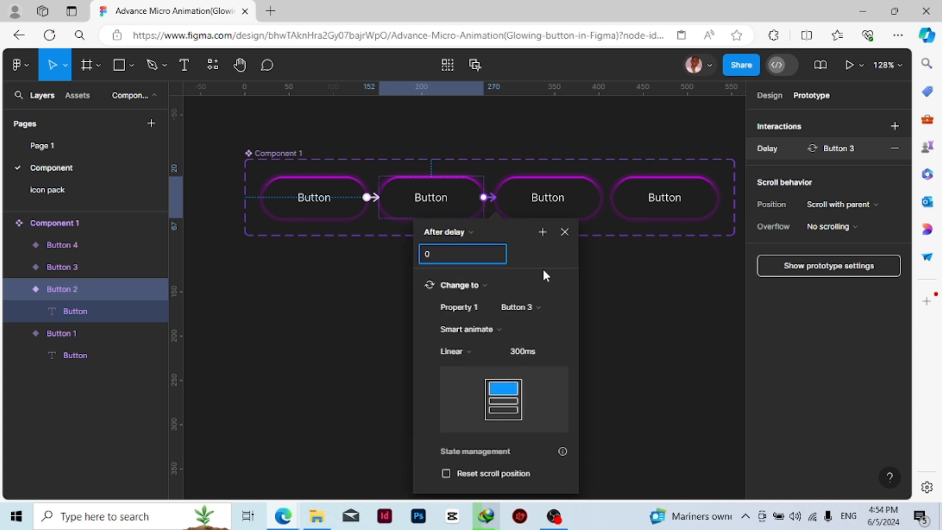
key("Return")
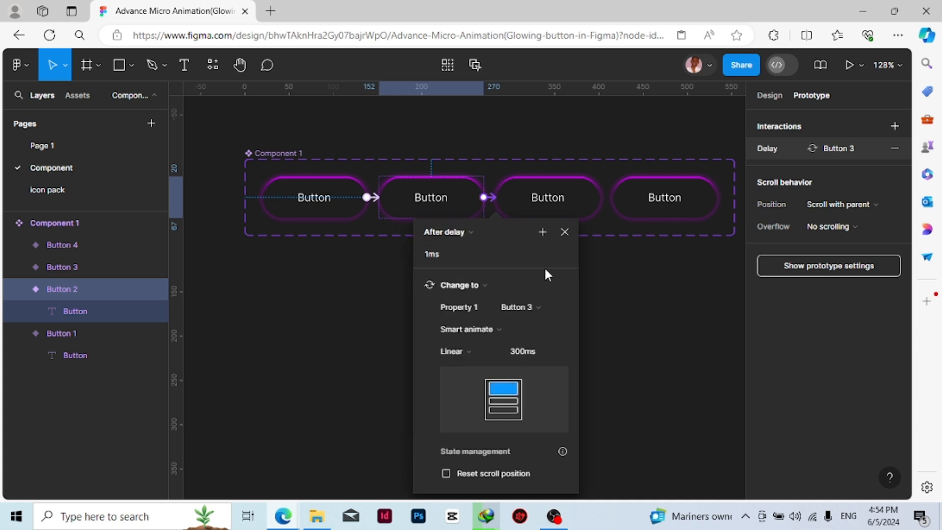
left_click(528, 360)
key("Return")
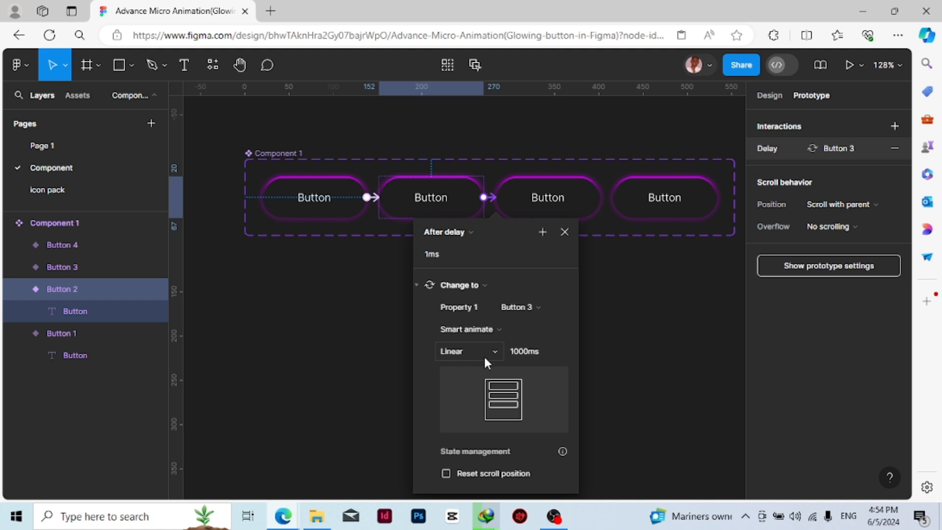
left_click(564, 231)
Step: Connect the Button 3 variant to Button 4 with an After delay trigger of 1 ms
left_click(563, 214)
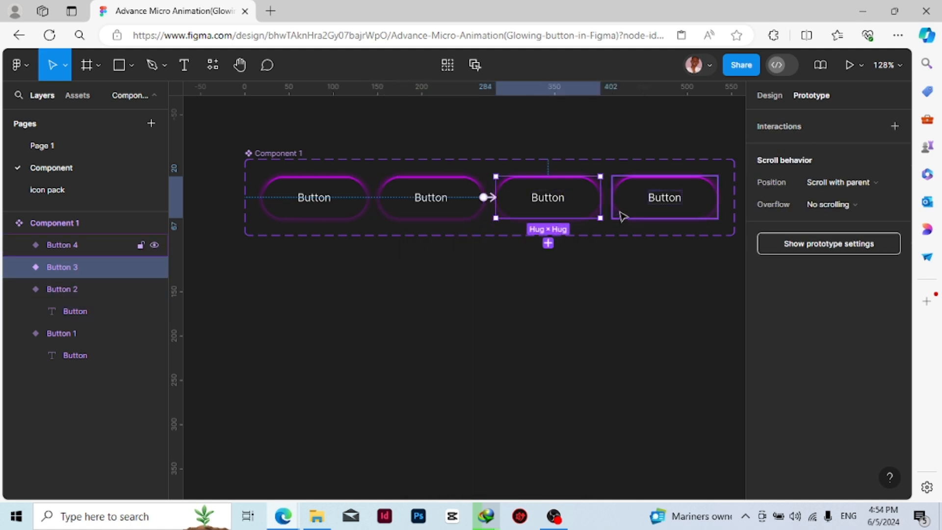
left_click_drag(600, 197, 633, 204)
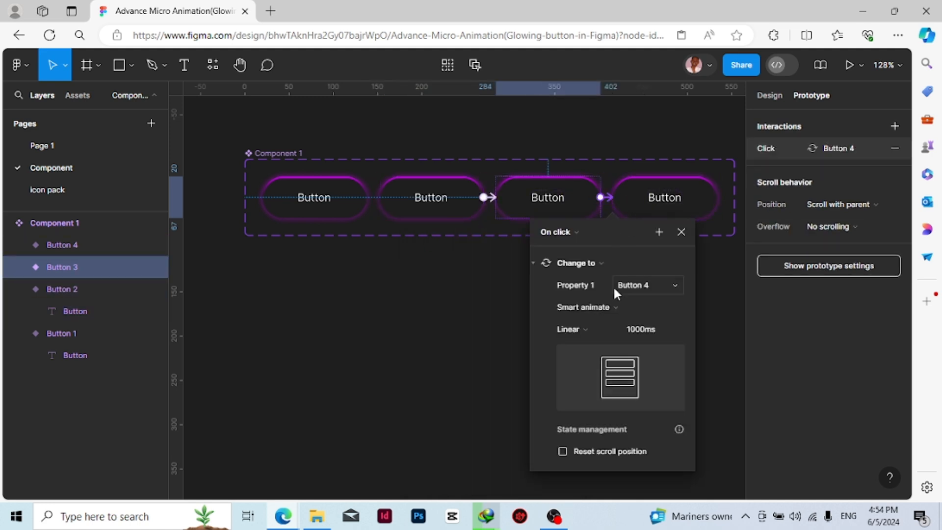
left_click(571, 229)
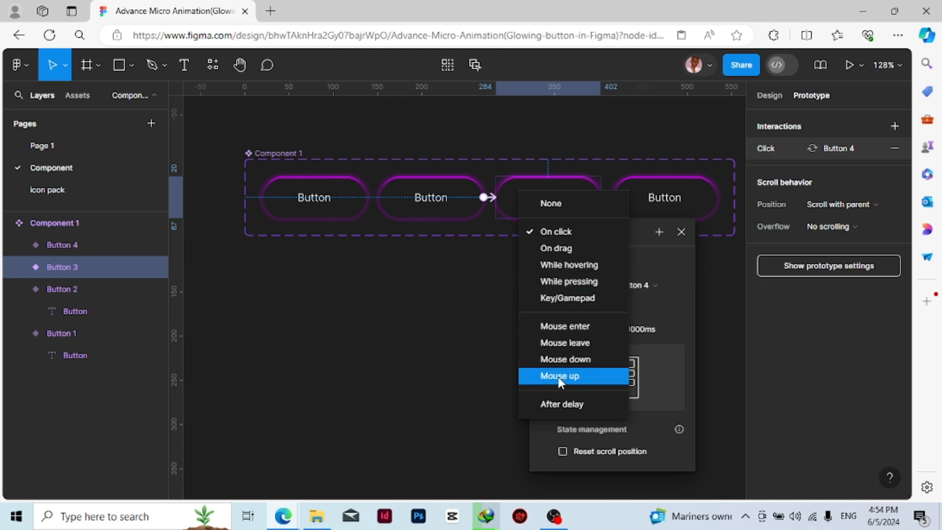
left_click(566, 404)
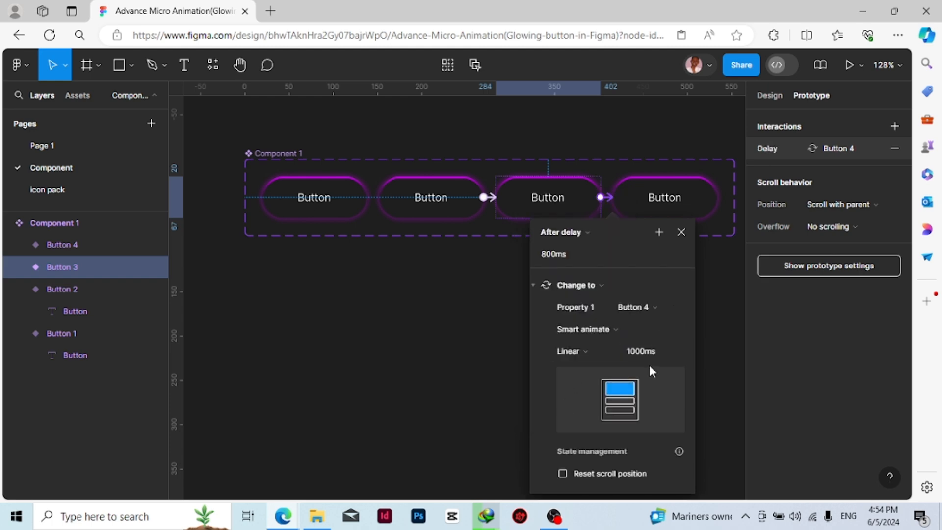
left_click(558, 254)
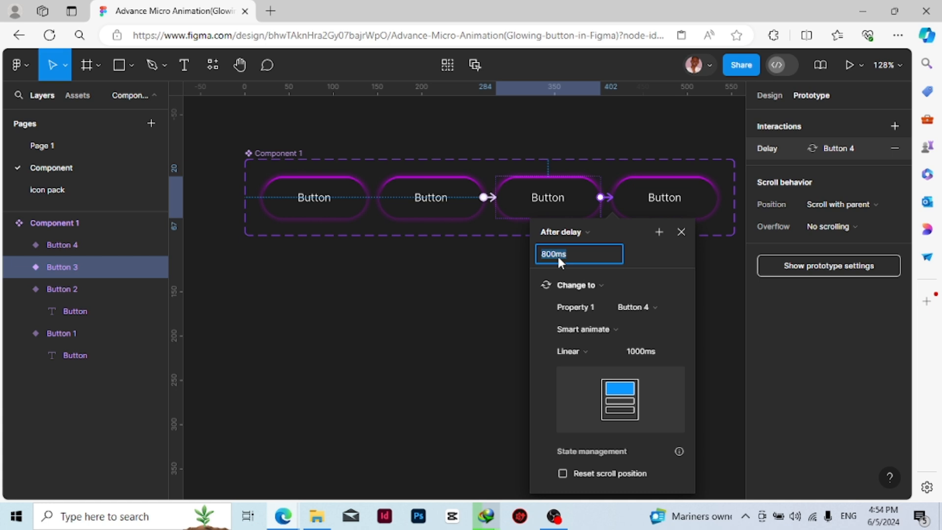
type("1")
key("Return")
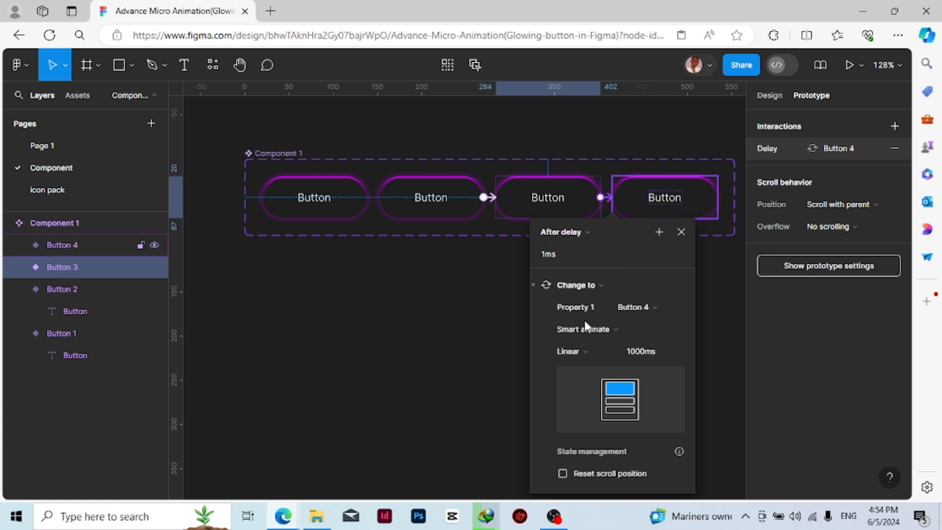
scroll(677, 386, "down", 1)
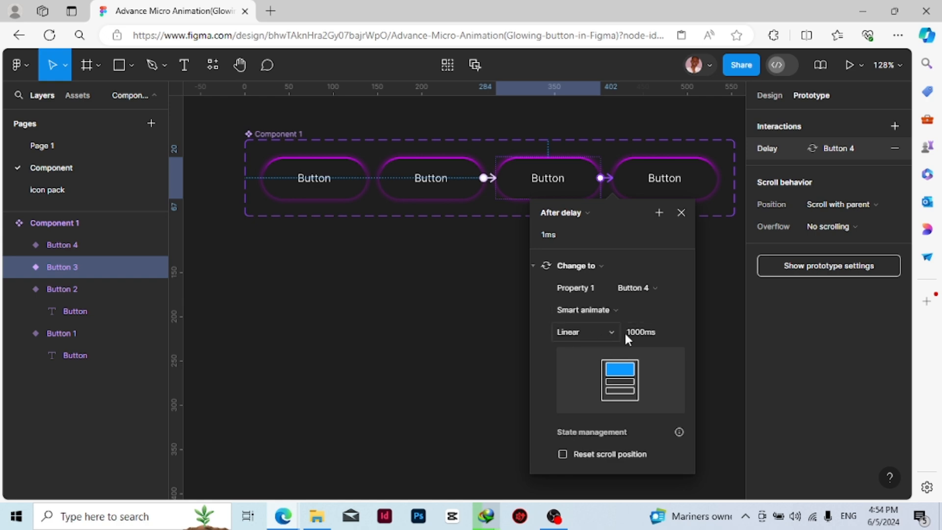
left_click(680, 213)
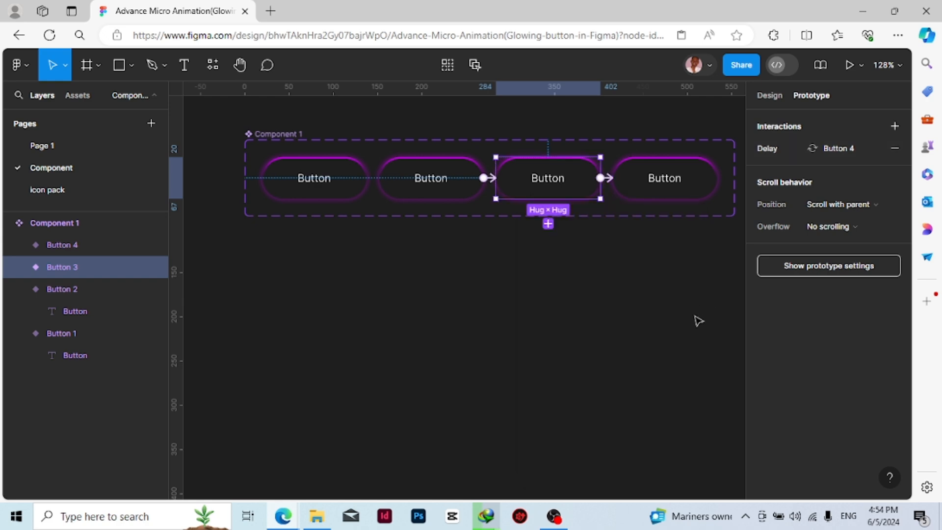
scroll(645, 273, "right", 1)
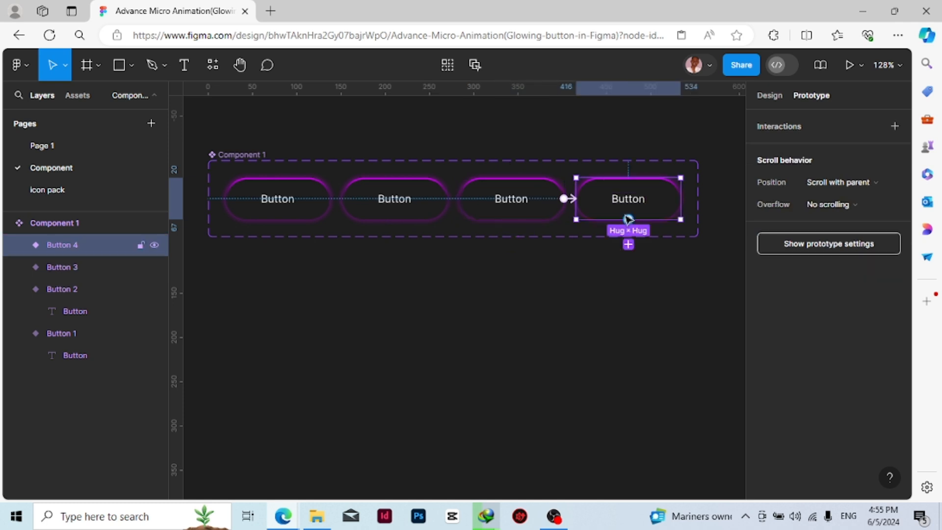
left_click(414, 218)
left_click(279, 216)
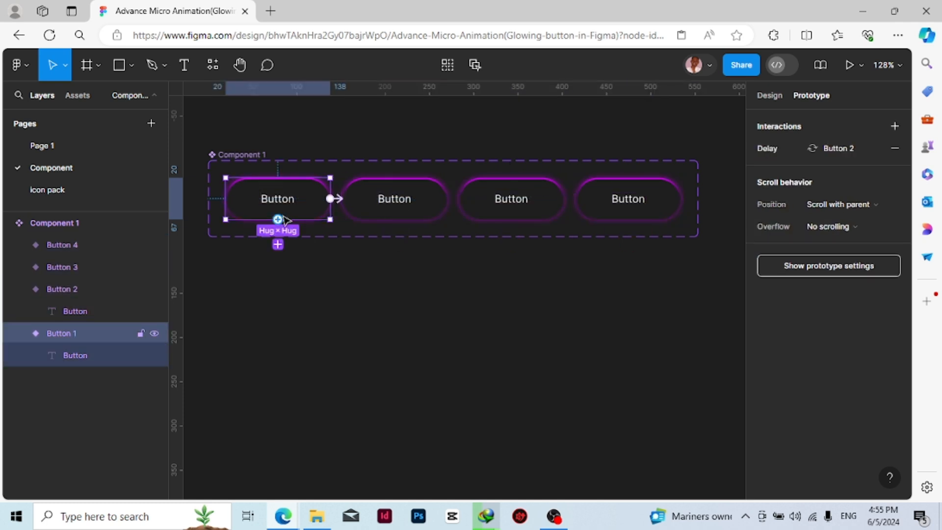
left_click(526, 347)
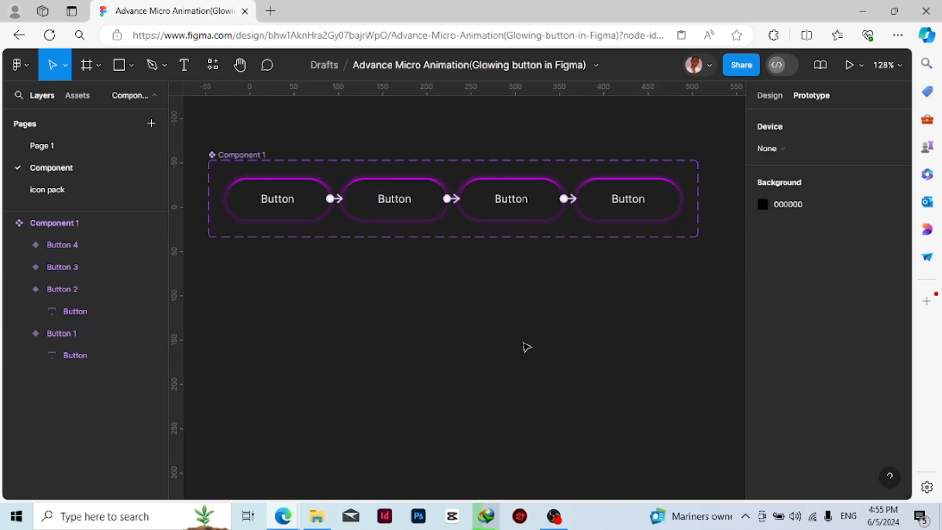
scroll(526, 347, "up", 3)
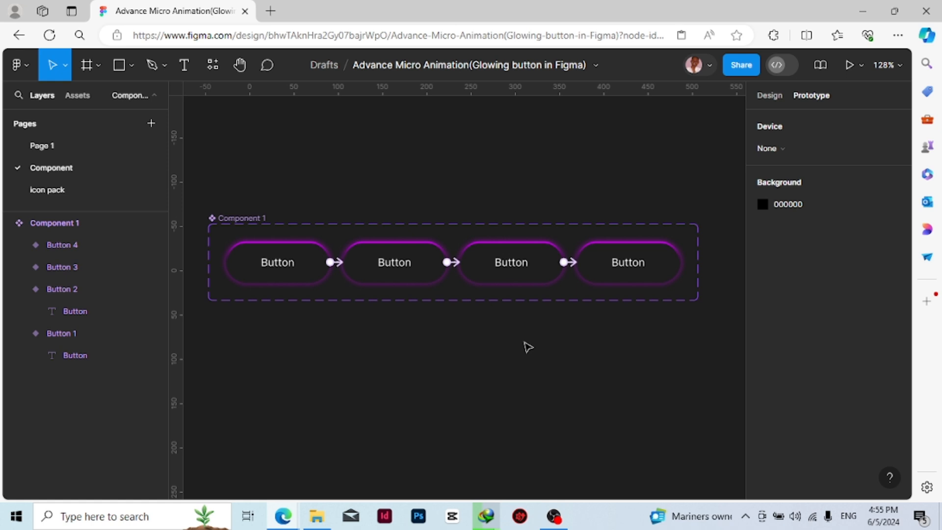
Step: Connect the Button 4 variant back to Button 1 with an After delay trigger of 1 ms
left_click(625, 279)
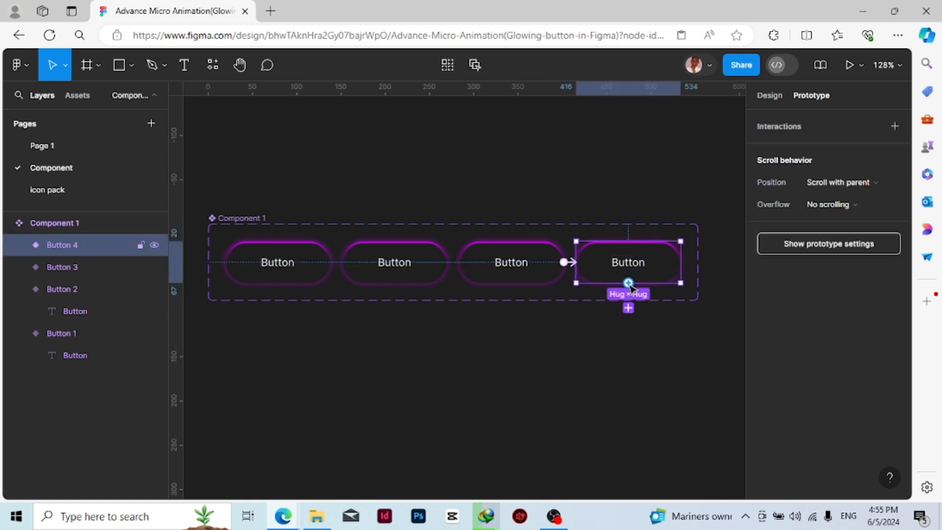
left_click_drag(628, 284, 304, 280)
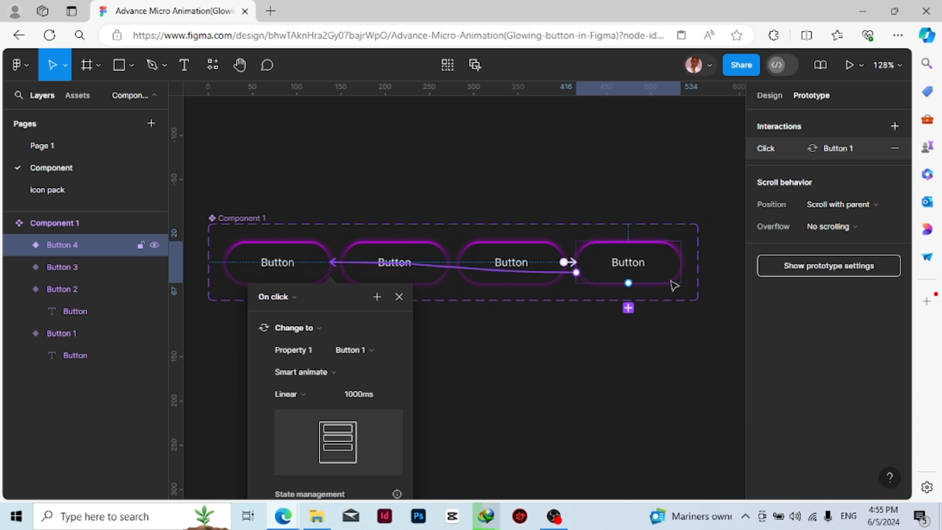
scroll(337, 375, "down", 1)
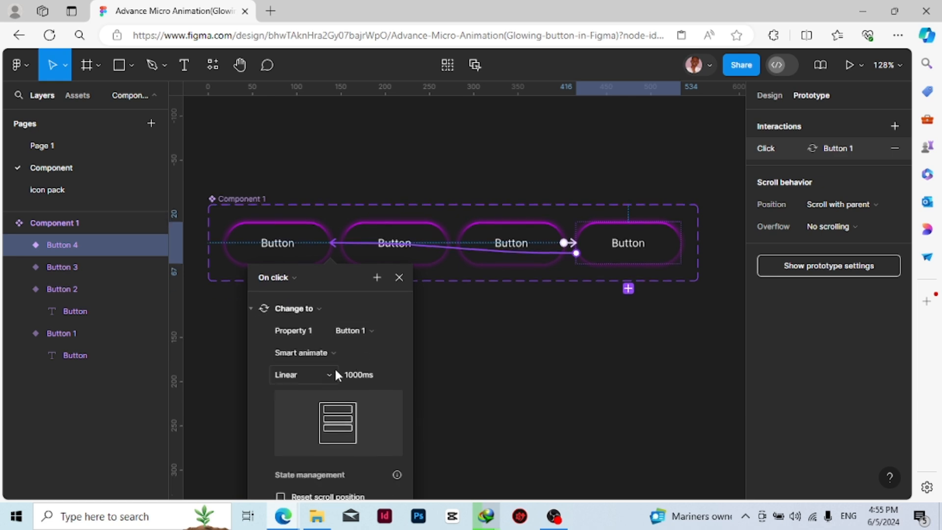
left_click(289, 277)
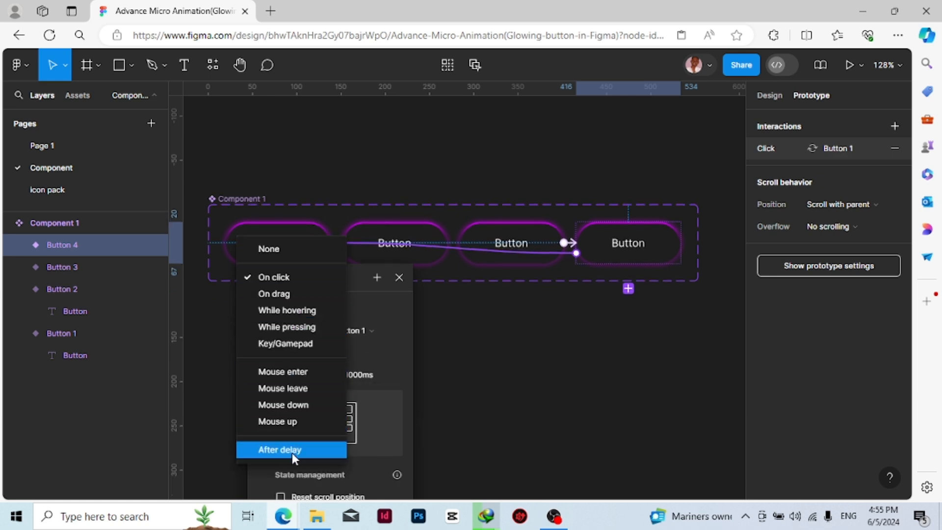
left_click(292, 452)
left_click(285, 301)
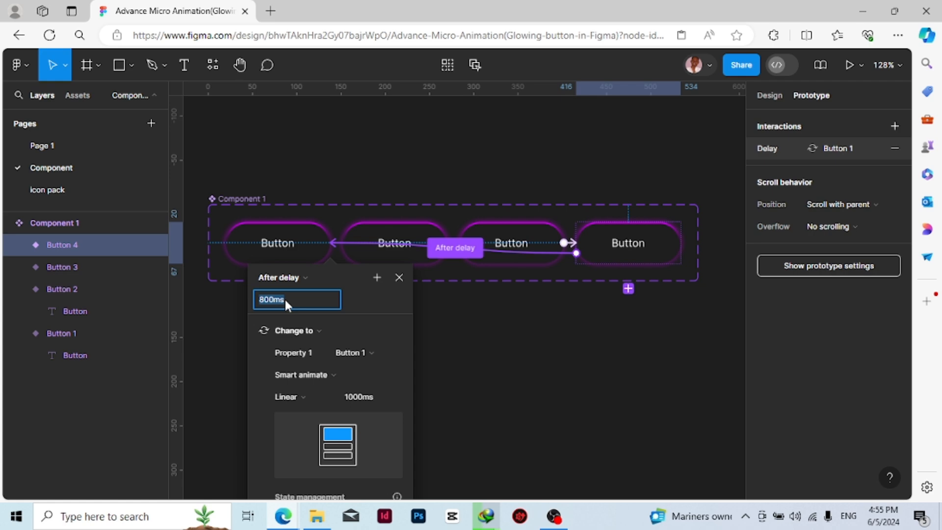
type("1")
key("Return")
scroll(348, 358, "down", 1)
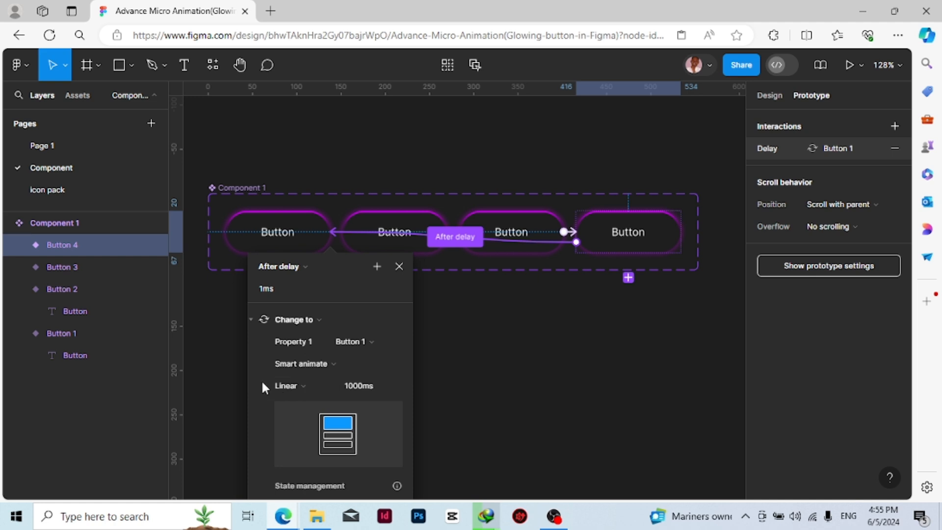
Step: Close the Button 4 interaction settings and show the design properties of the whole component set
left_click(399, 266)
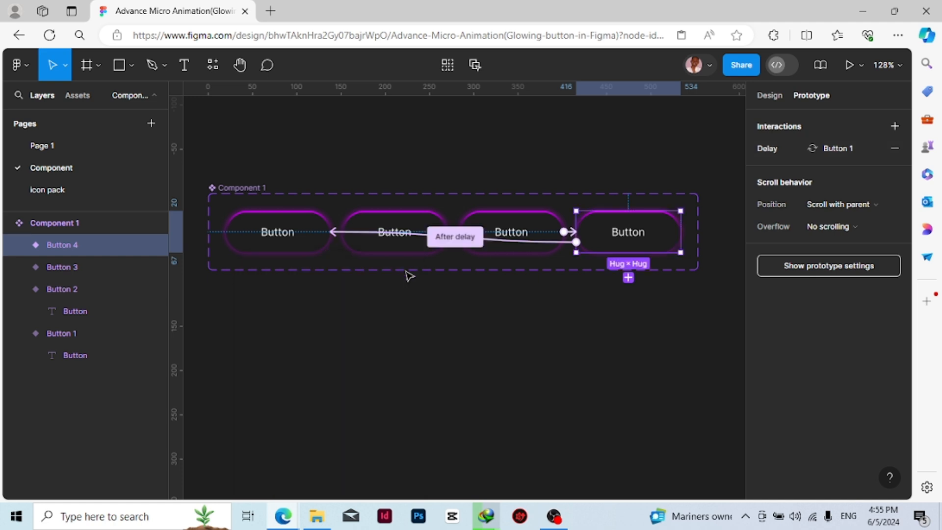
scroll(471, 333, "up", 2)
left_click(261, 216)
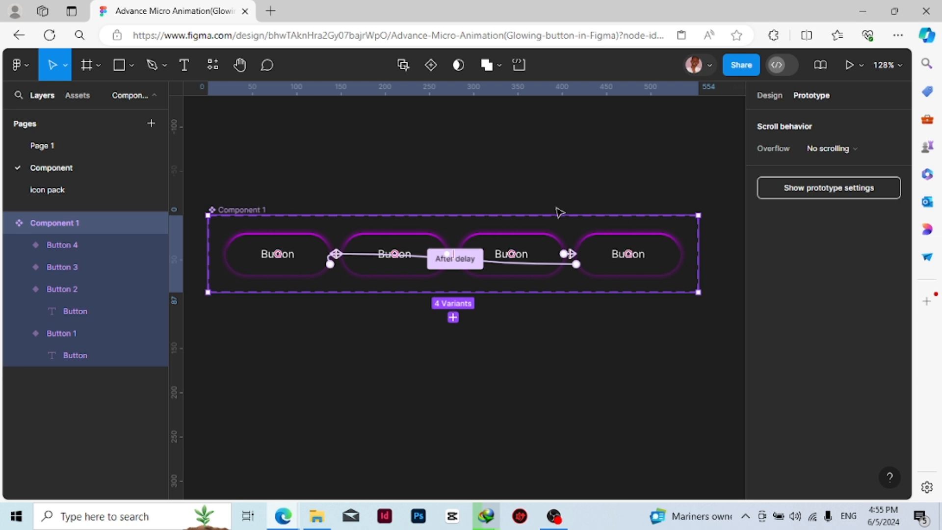
scroll(553, 399, "up", 3)
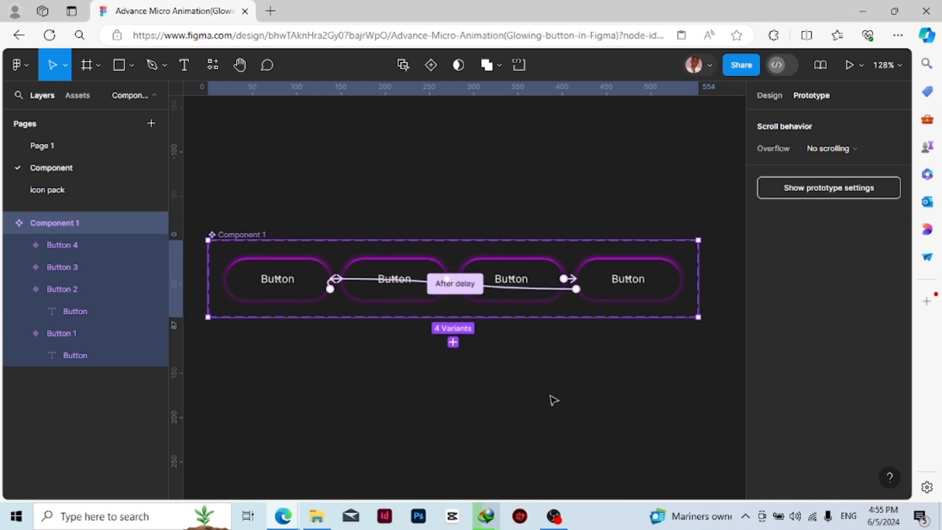
left_click(768, 95)
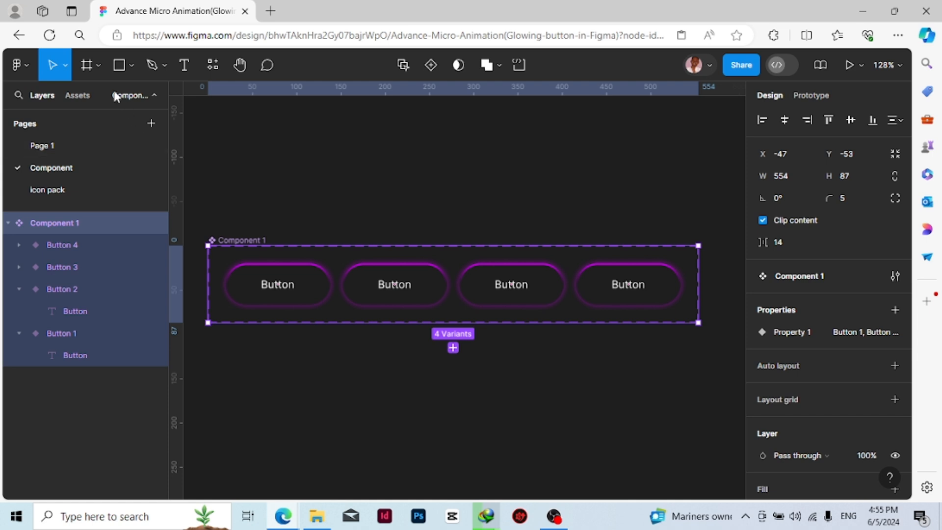
Step: Draw a frame about 554 × 142 directly above the component set, matching its width
left_click(99, 65)
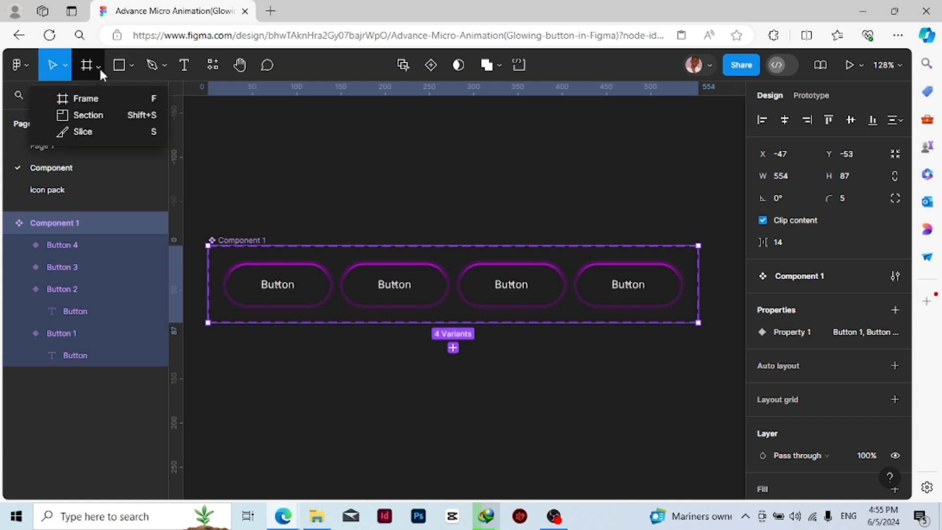
left_click(100, 102)
scroll(273, 187, "down", 3)
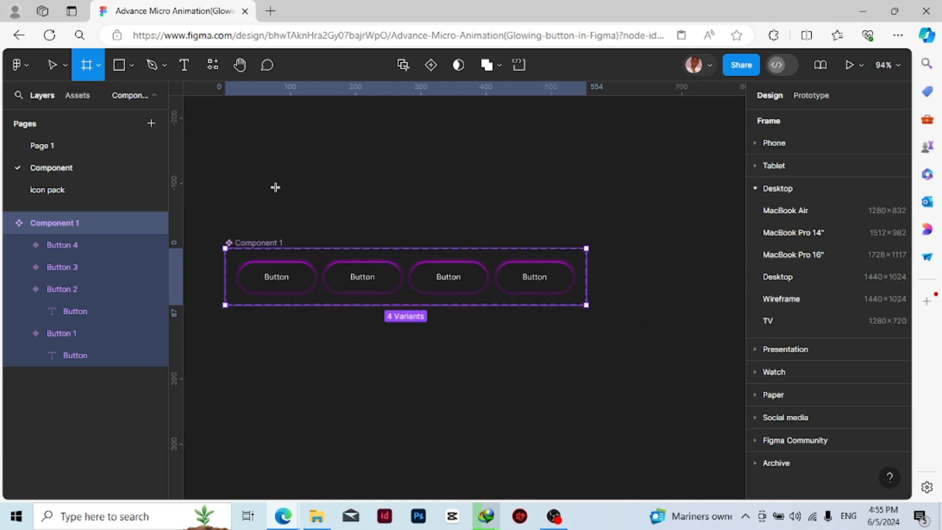
scroll(225, 182, "up", 1)
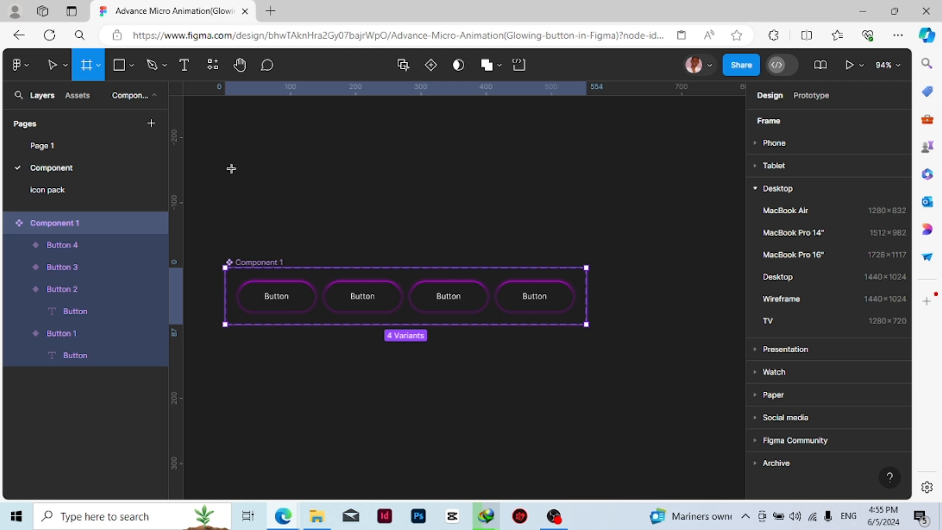
scroll(231, 170, "up", 1)
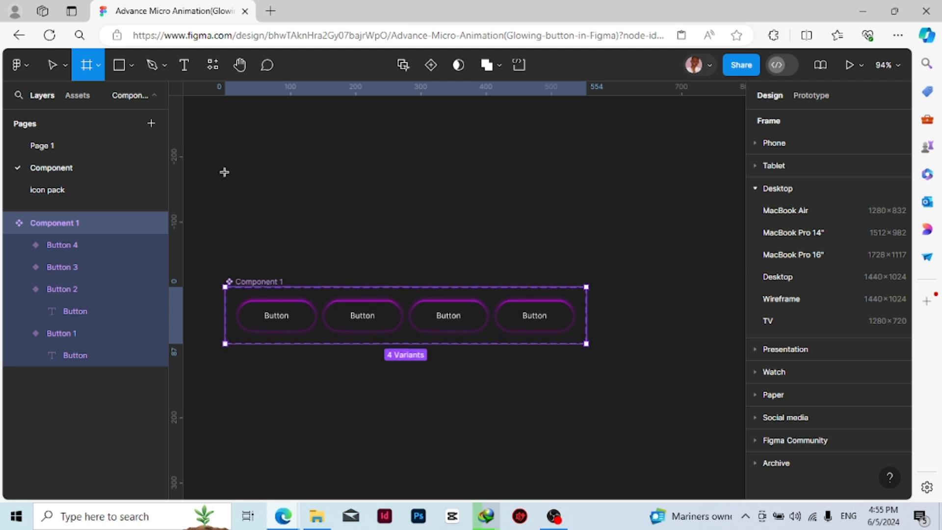
mouse_move(225, 171)
left_mouse_down()
mouse_move(400, 248)
mouse_move(586, 264)
left_mouse_up()
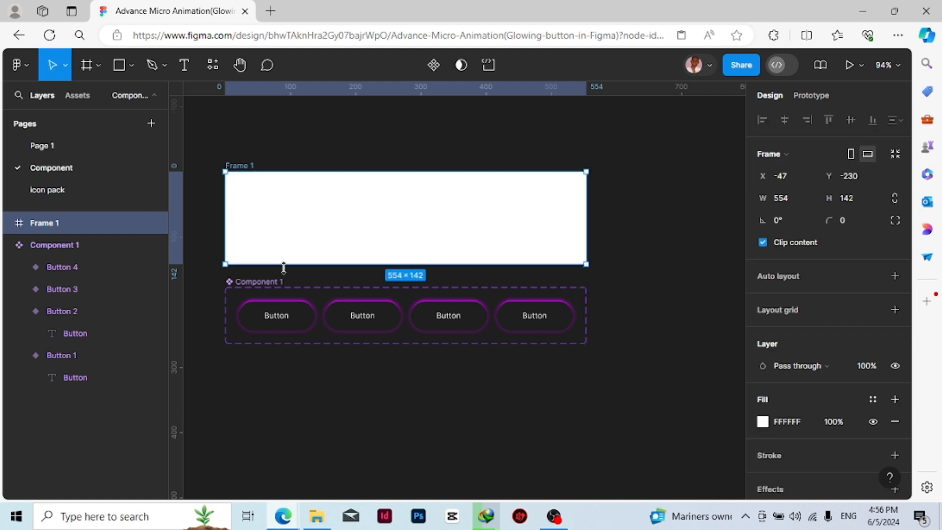
scroll(350, 401, "left", 3)
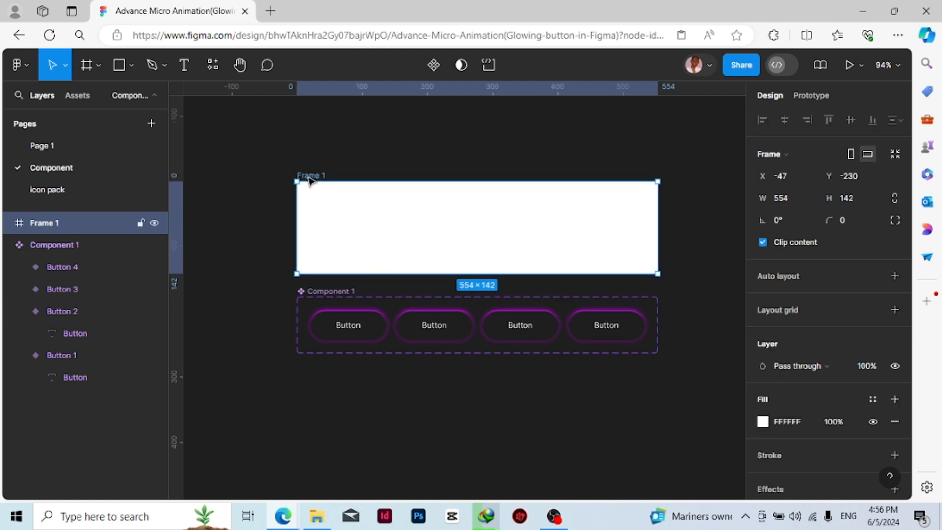
left_click(98, 67)
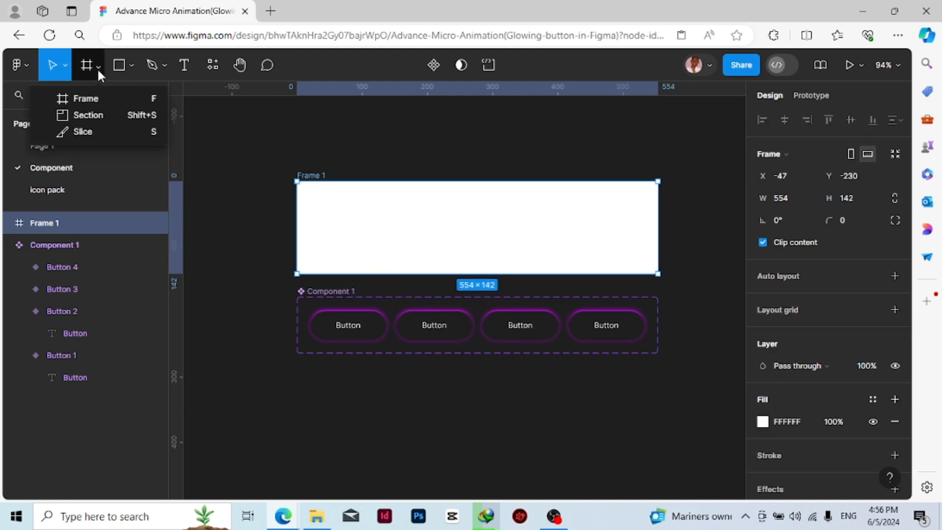
left_click(92, 98)
left_click(314, 203)
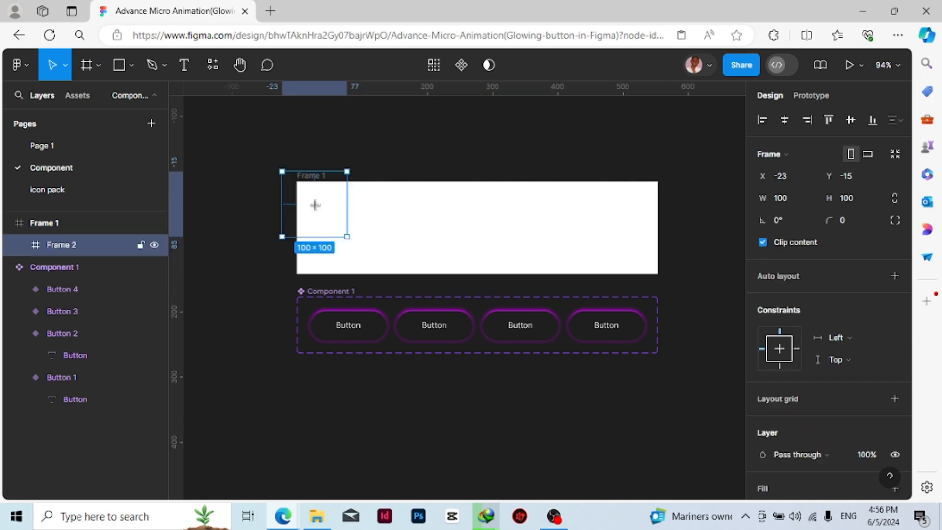
key("Delete")
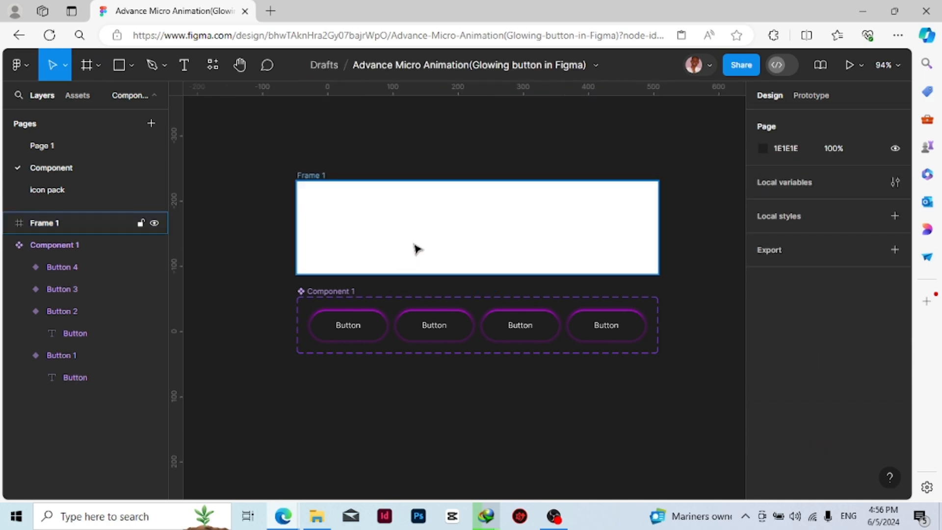
Step: Move the white frame below the component set and extend its height to about 233
left_click_drag(415, 248, 421, 432)
scroll(437, 408, "down", 3)
left_click_drag(457, 338, 458, 397)
left_click(478, 450)
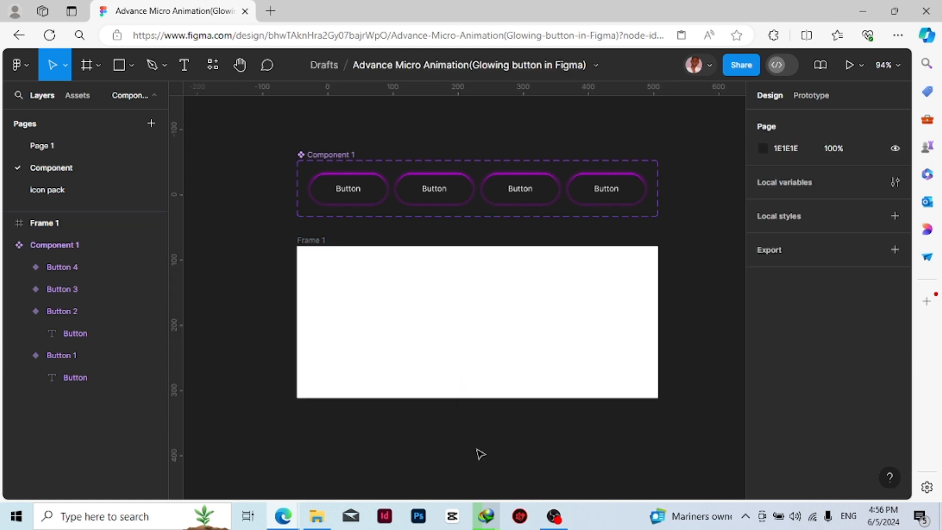
Step: Search the component assets for "button", and clear the search
left_click(79, 96)
left_click(77, 114)
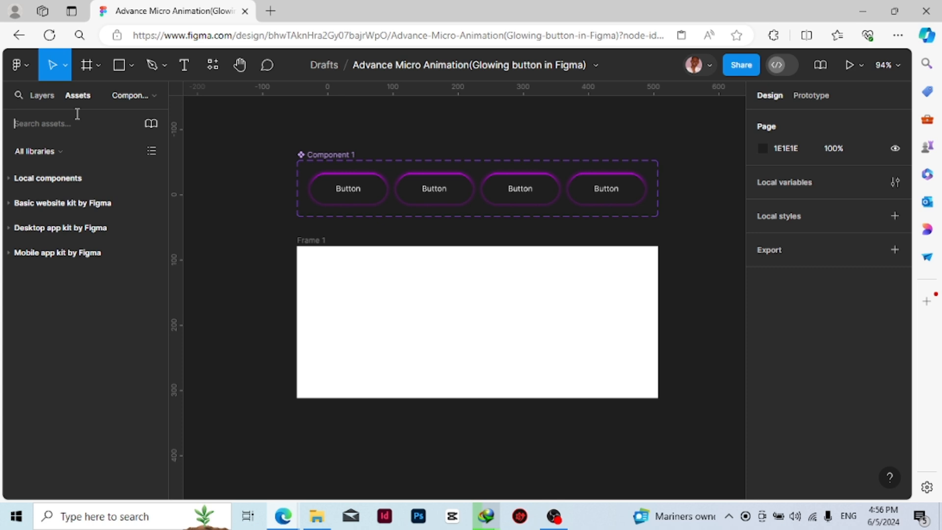
type("b")
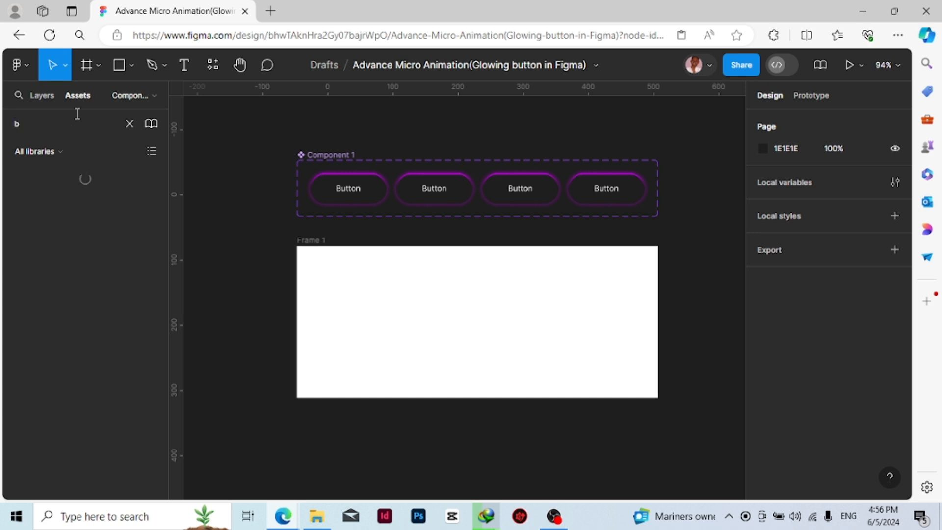
type("r")
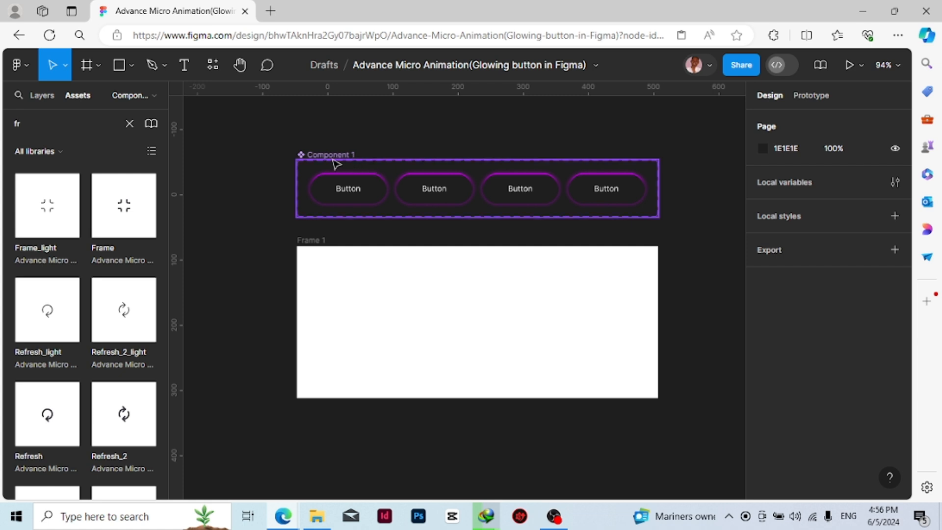
key("BackSpace")
key("BackSpace")
type("bu")
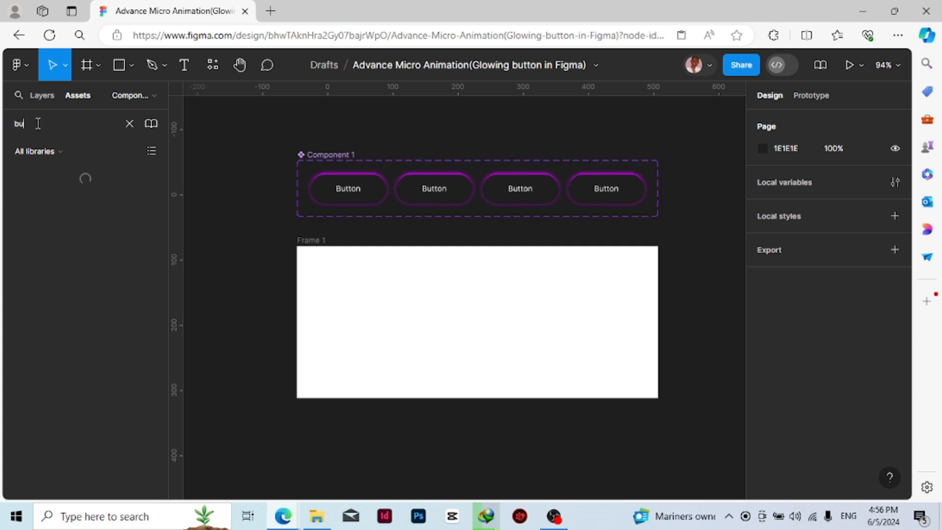
type("tton")
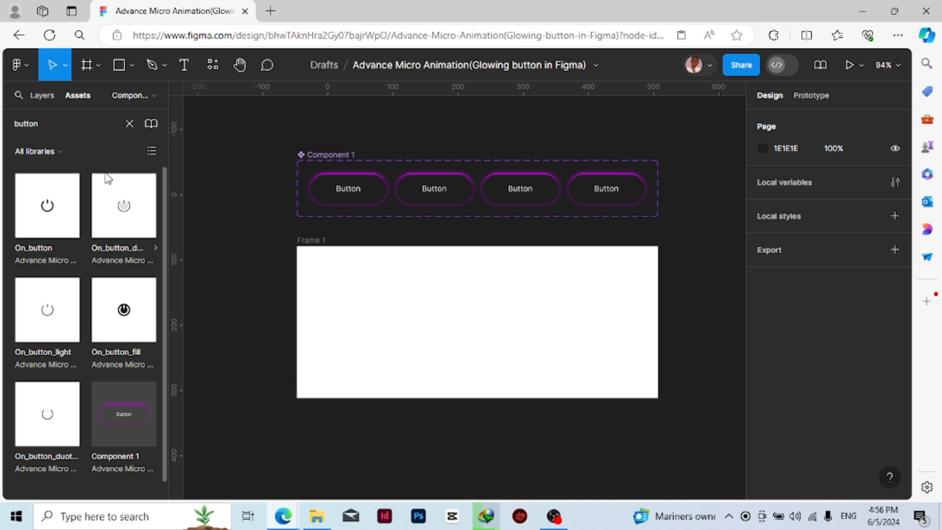
left_click(130, 124)
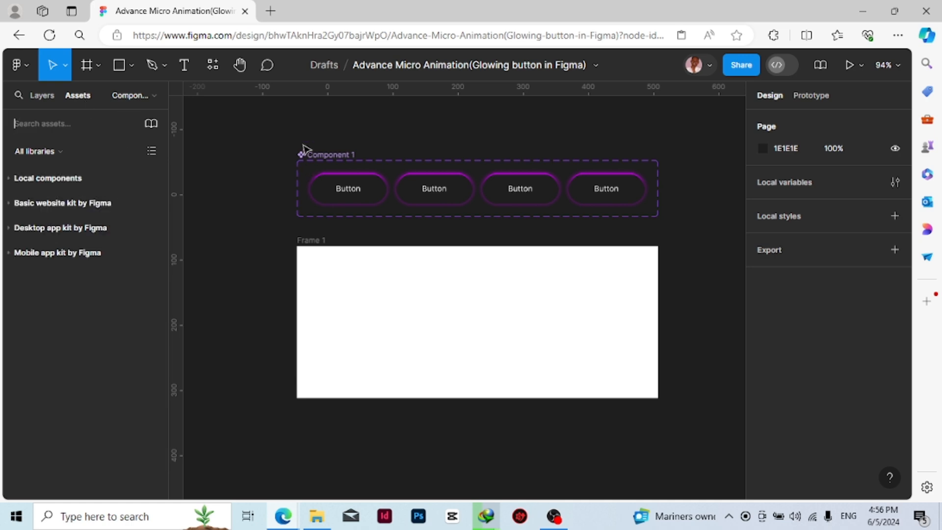
Step: Search the assets for "compon" and place an instance of Component 1 inside Frame 1
left_click(308, 155)
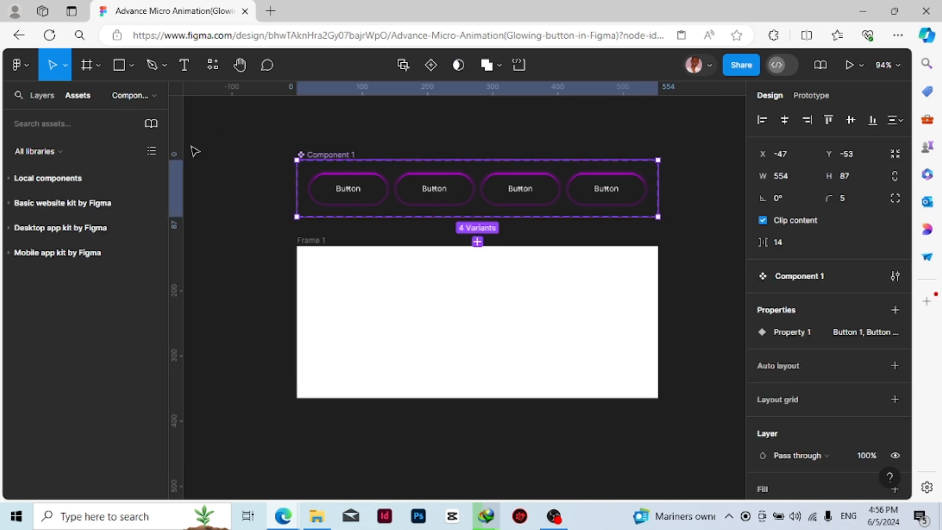
left_click(82, 131)
type("comp")
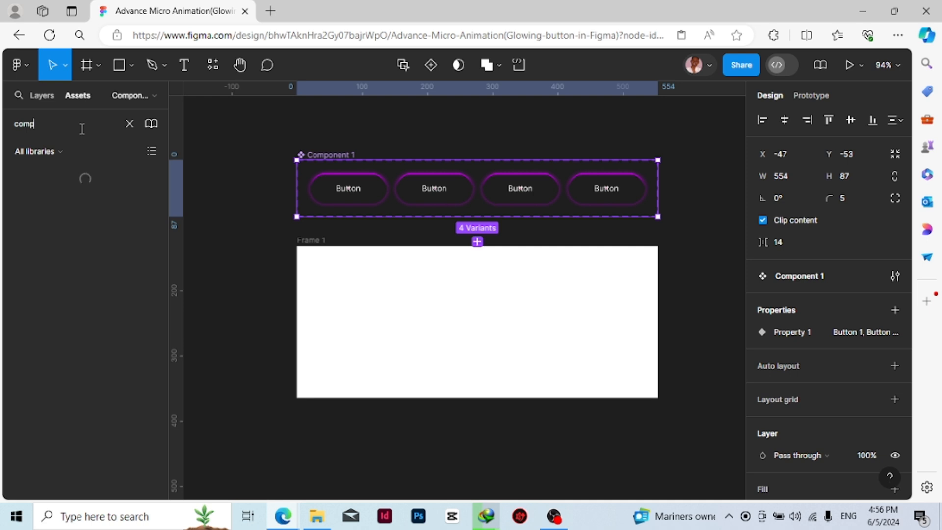
type("on")
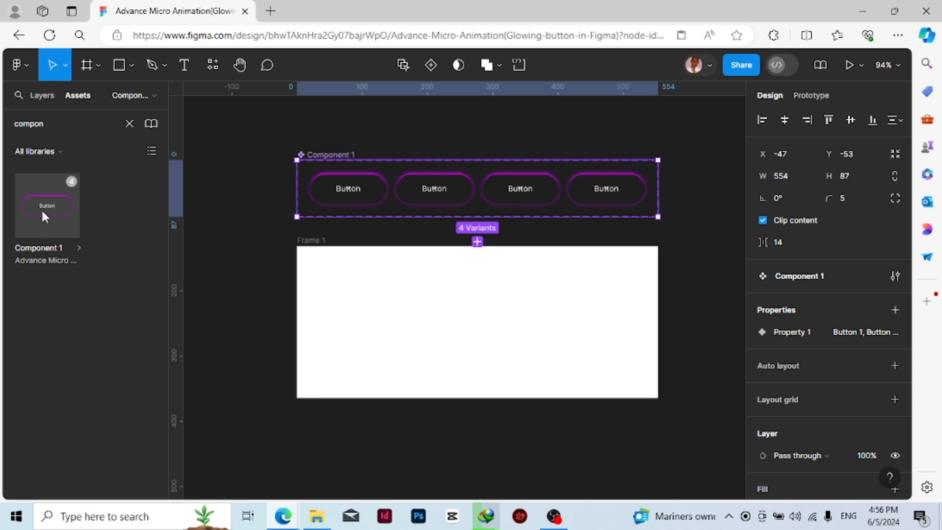
left_click_drag(45, 210, 492, 330)
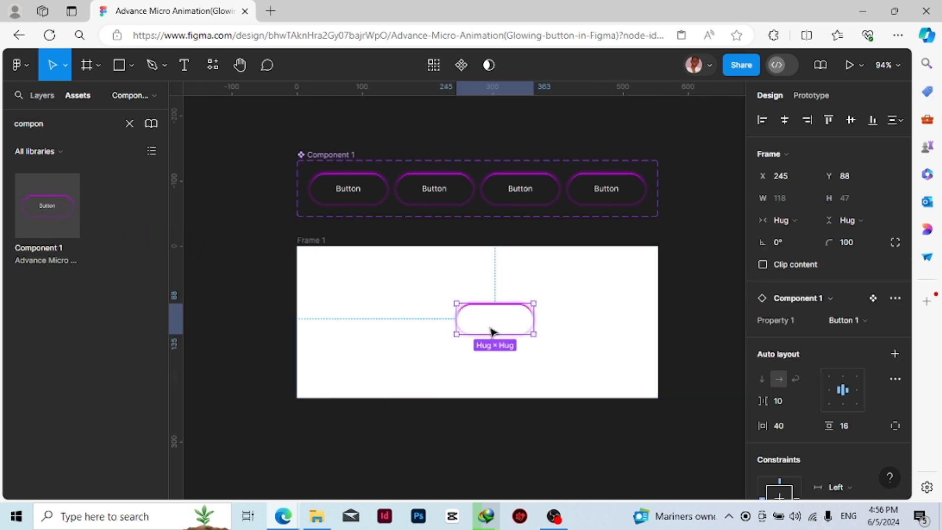
Step: Change Frame 1's fill to near-black 090808 and center the button instance horizontally in the frame
left_click(309, 240)
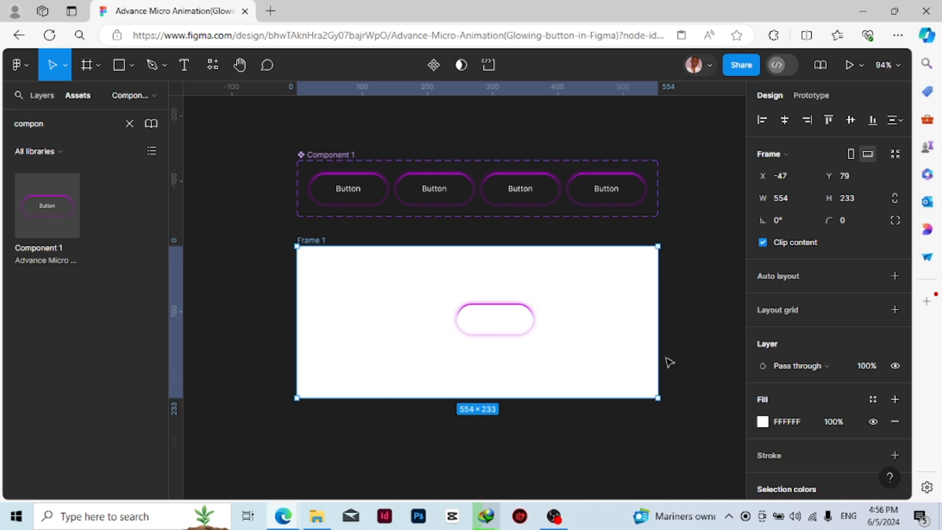
left_click(762, 422)
left_click(595, 295)
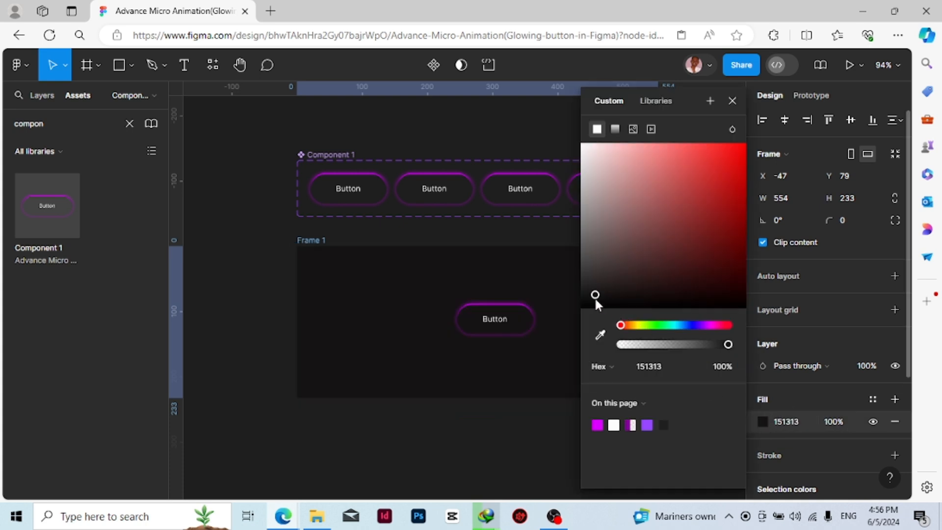
left_click_drag(595, 300, 594, 304)
left_click_drag(592, 304, 589, 309)
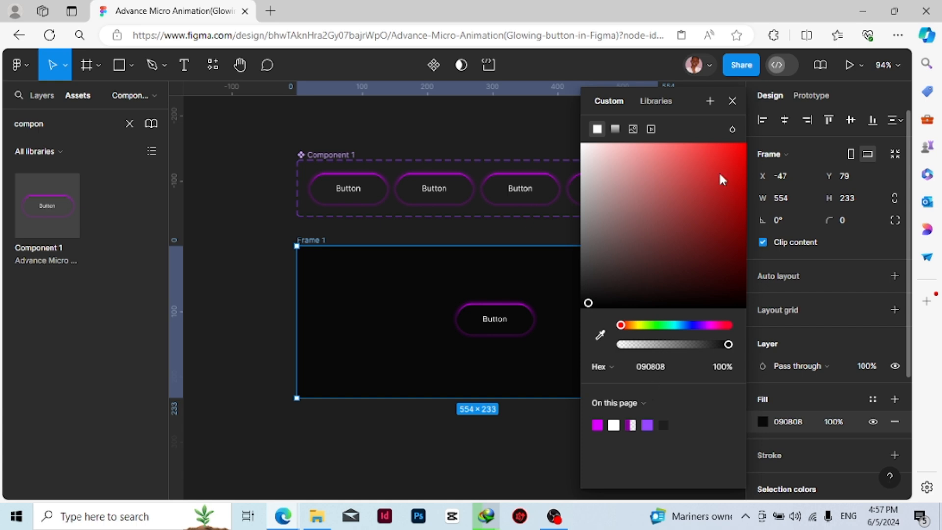
left_click(731, 101)
left_click(513, 466)
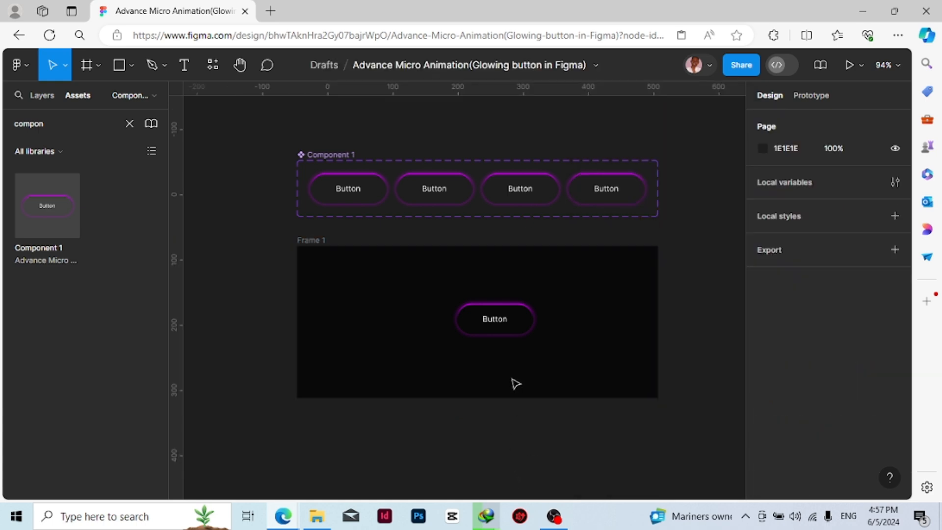
left_click(508, 331)
left_click(784, 120)
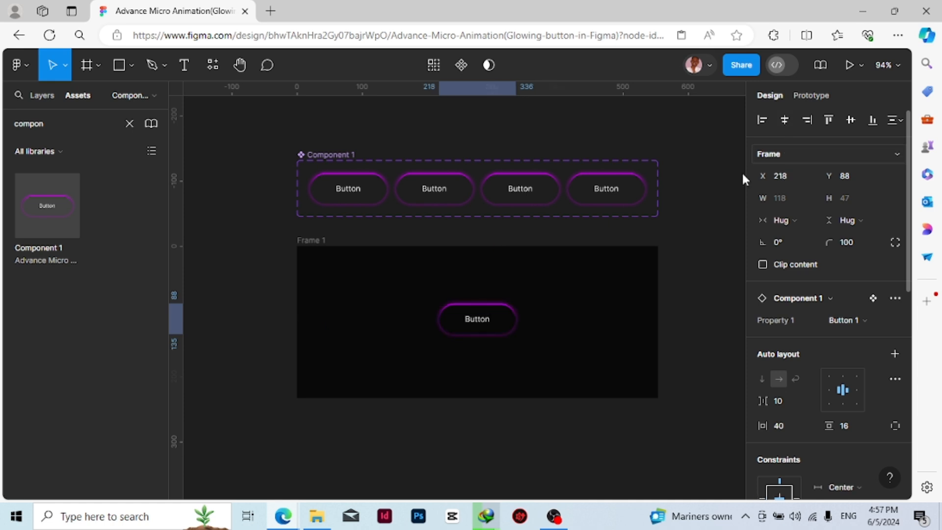
Step: Preview the prototype of Frame 1 and enlarge the preview window to watch the glowing button animation
left_click(323, 245)
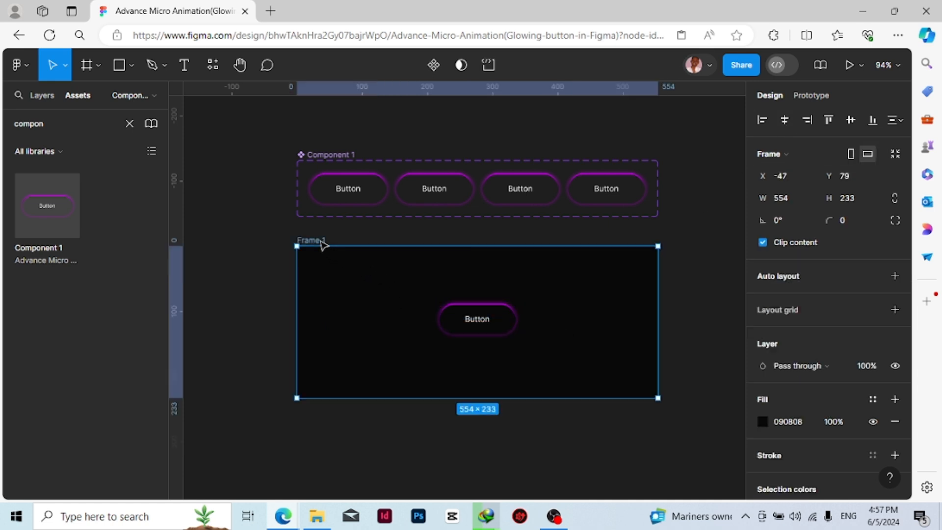
left_click(29, 96)
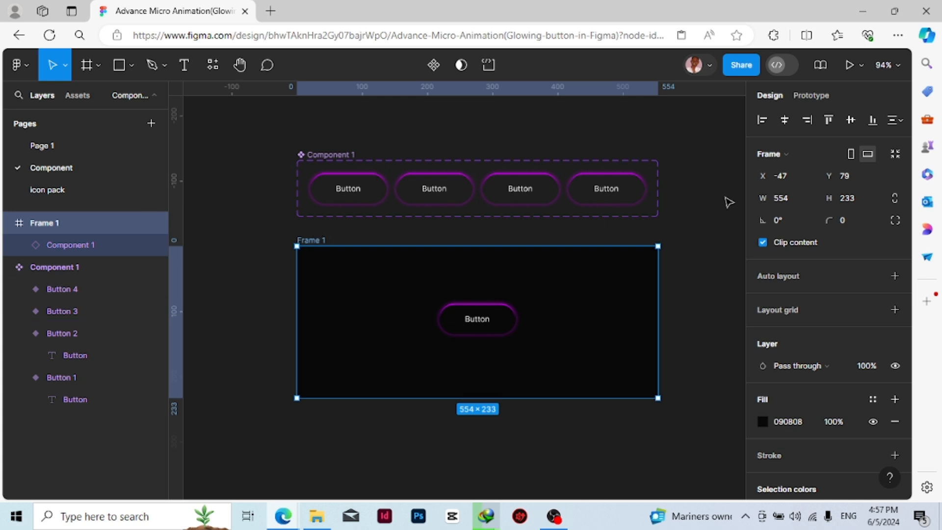
left_click(861, 73)
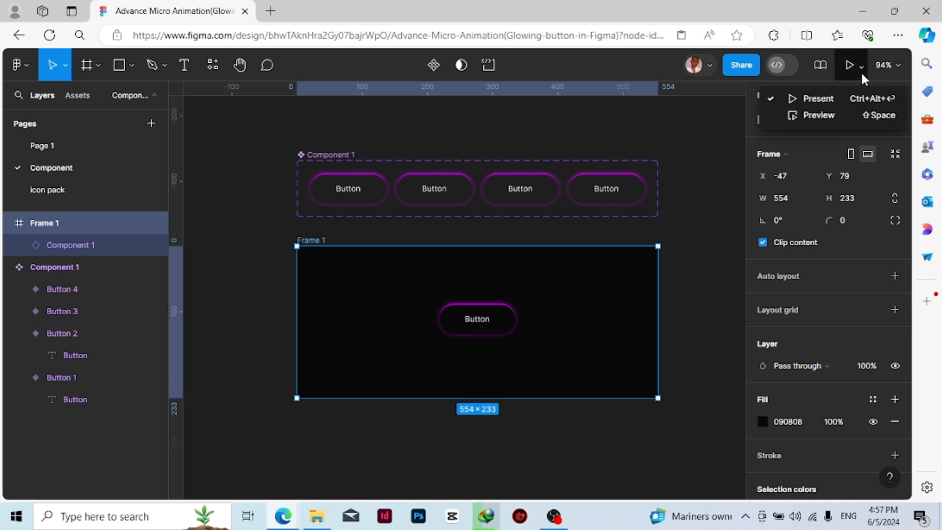
left_click(832, 116)
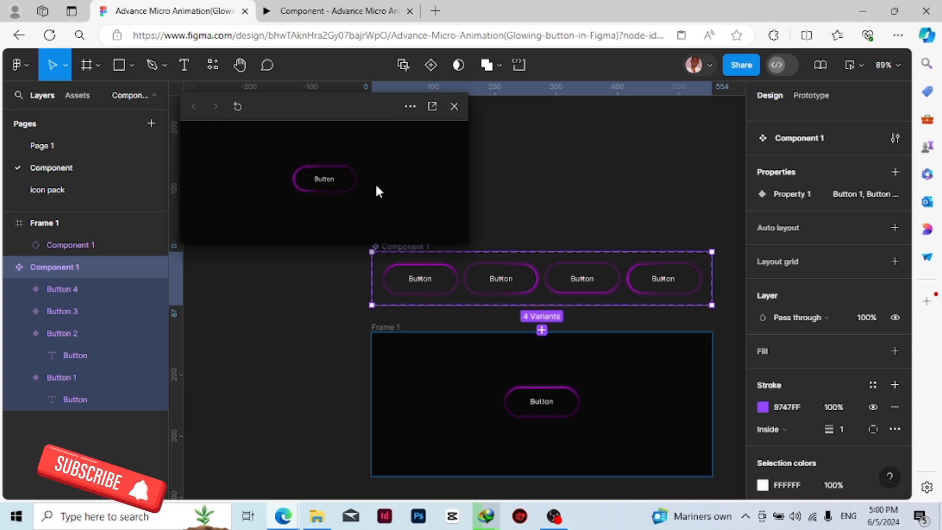
left_click_drag(335, 243, 349, 375)
left_click_drag(471, 233, 692, 255)
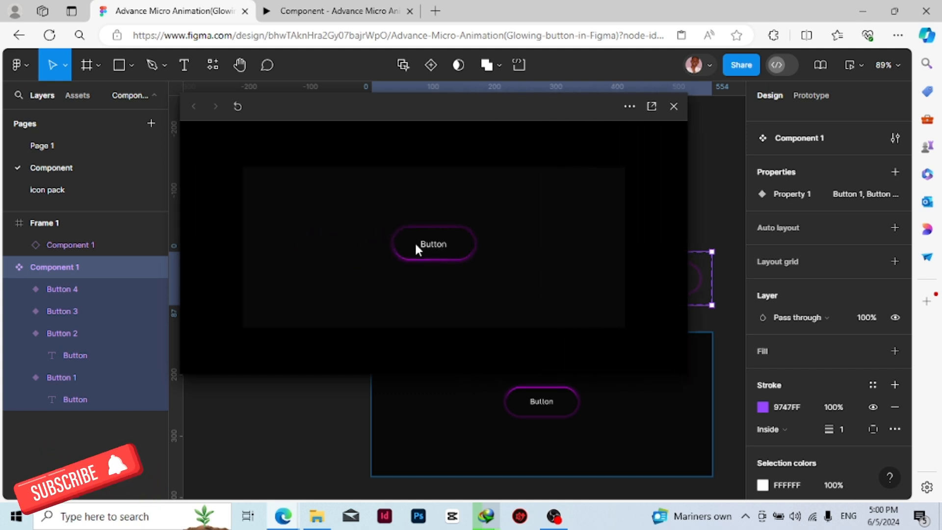
Step: Switch to the prototype presentation tab and set its scaling to Fill screen
left_click(335, 12)
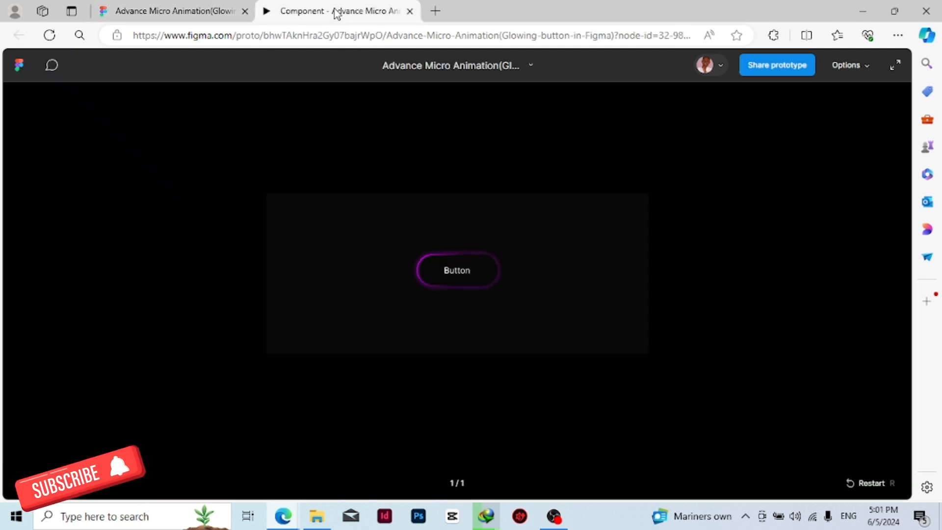
left_click(868, 66)
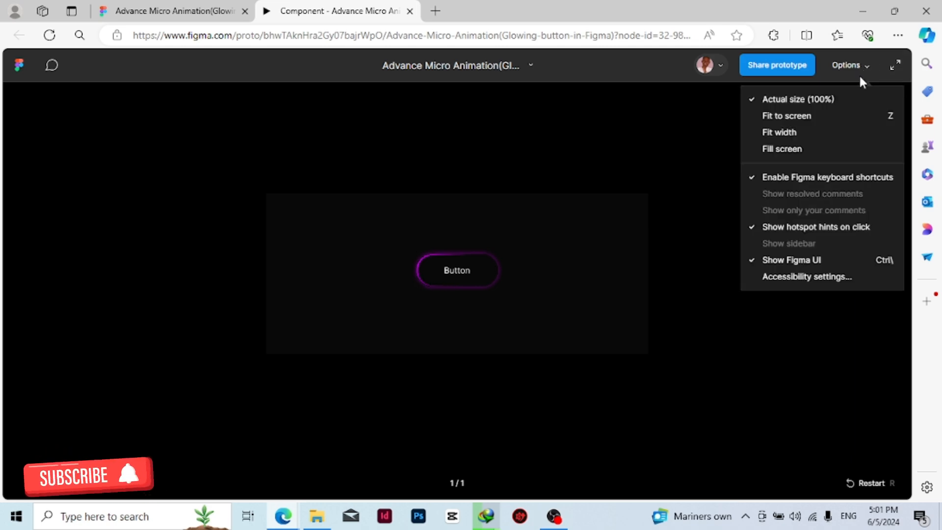
left_click(824, 137)
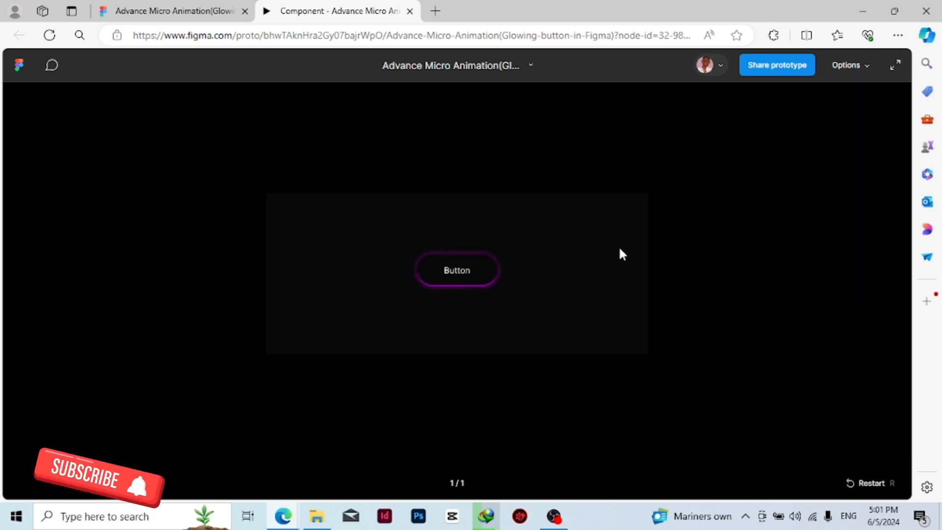
left_click(841, 69)
left_click(816, 149)
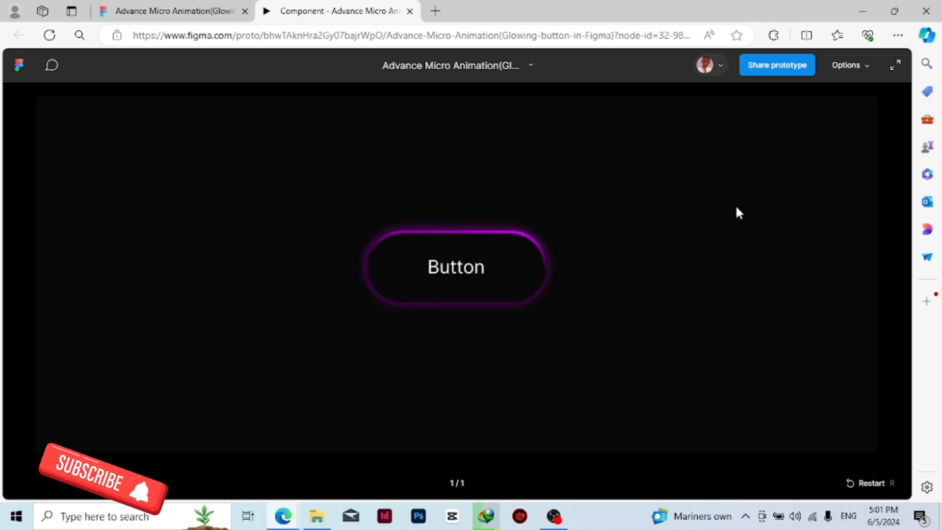